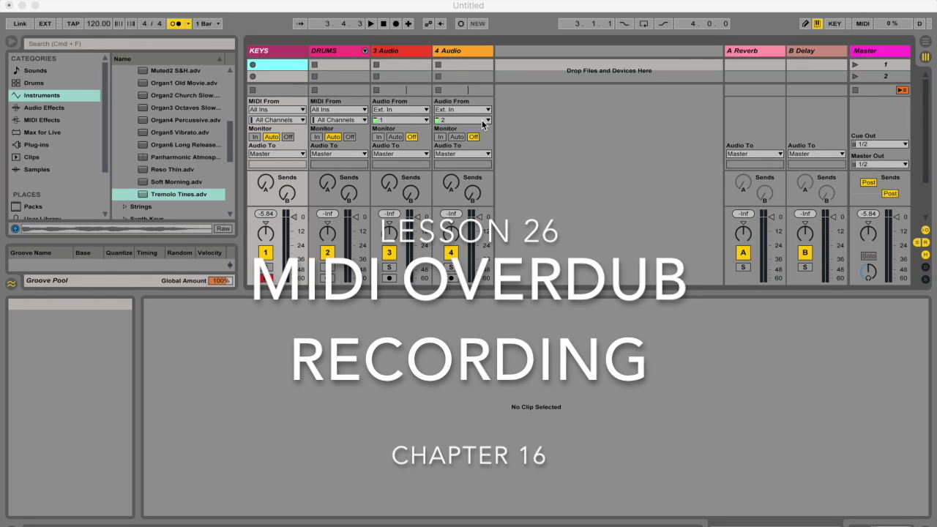
Select the DRUMS track and arm it for recording in place of KEYS.
click(294, 51)
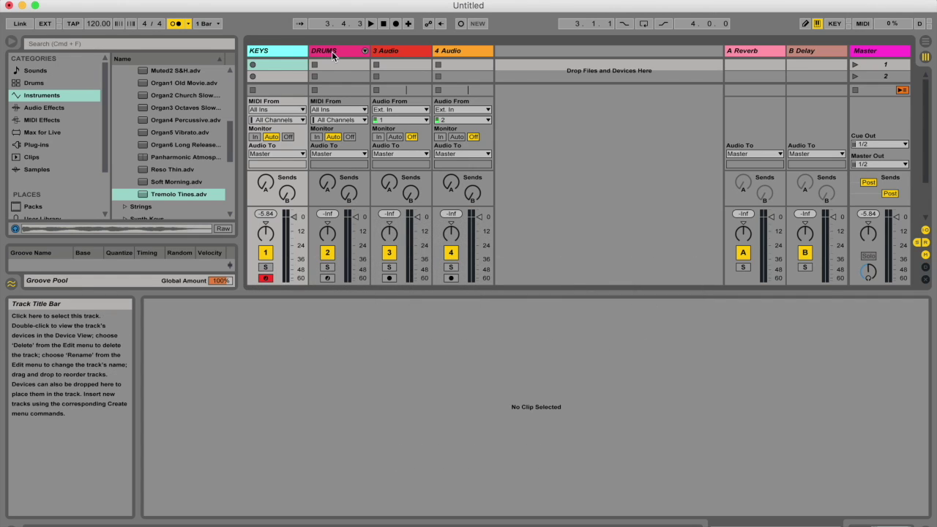
click(332, 52)
click(286, 51)
click(341, 52)
click(282, 51)
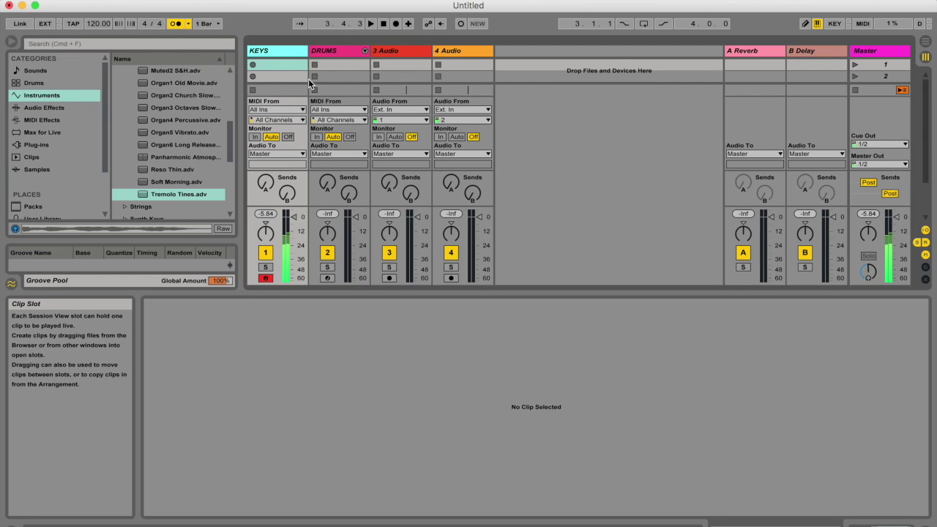
click(343, 51)
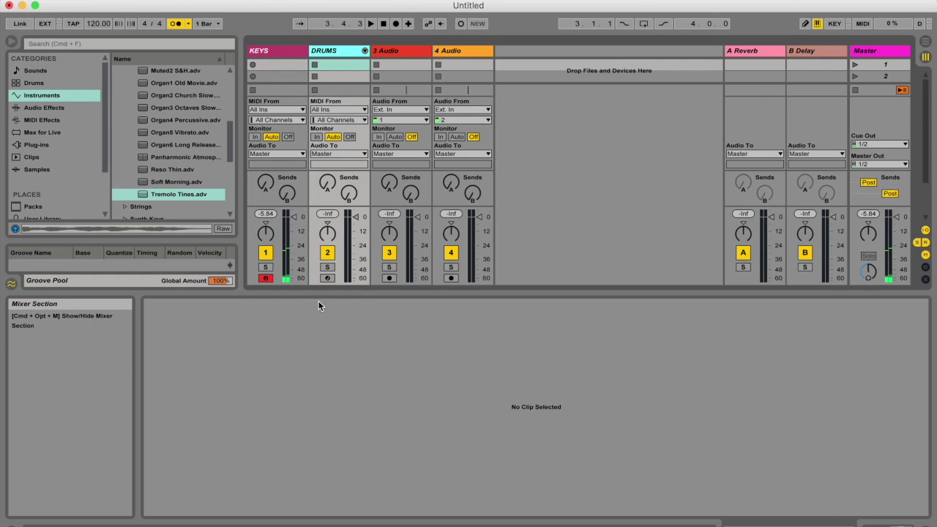
click(327, 278)
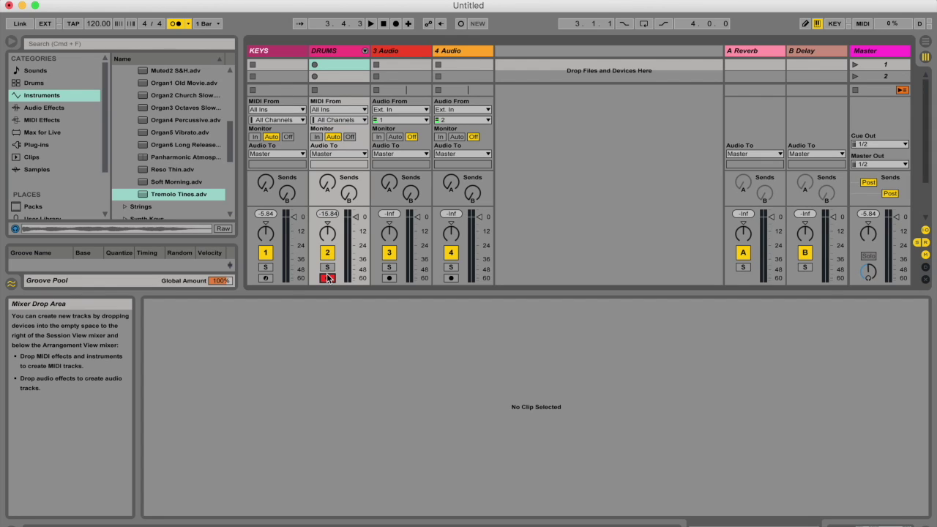
Create an empty MIDI clip in DRUMS slot 1 and start overdub recording with Shift+F9.
double_click(346, 53)
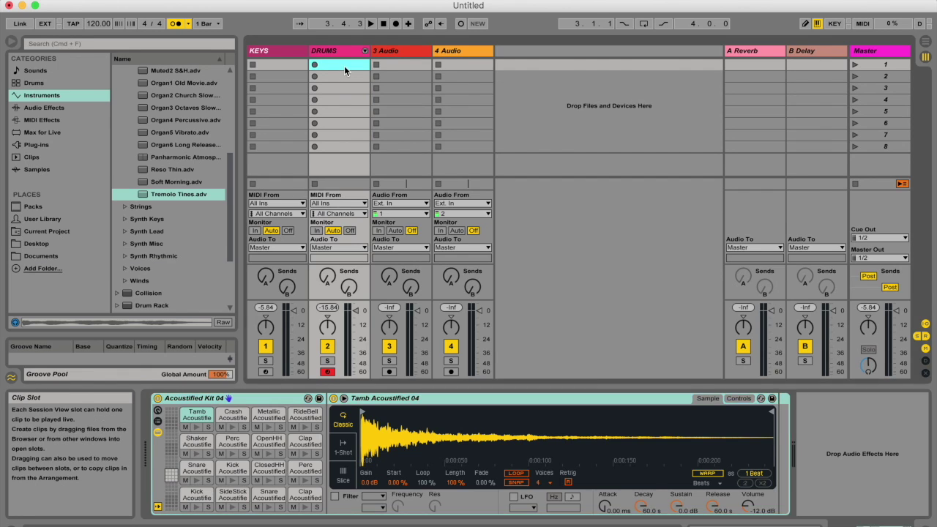
double_click(344, 66)
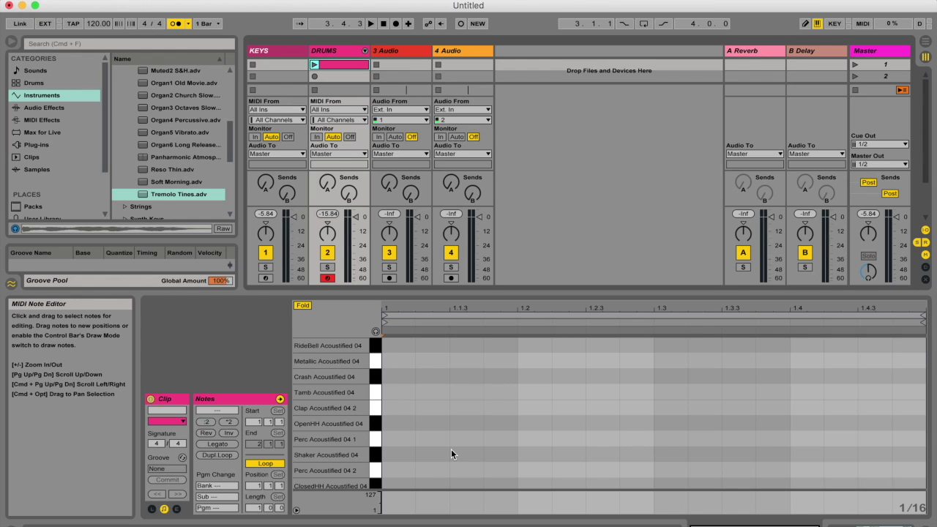
key(shift+F9)
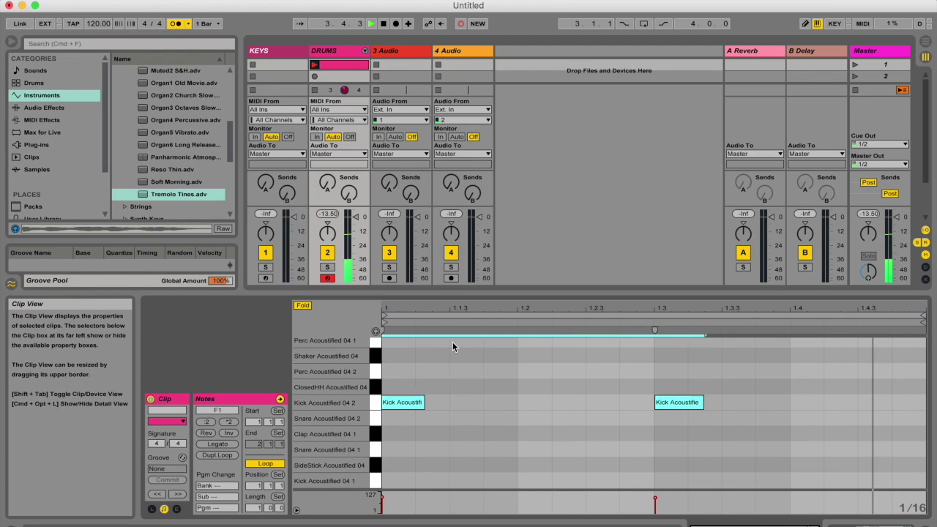
Record hi-hat, percussion, side-stick, F4 and A2 drum hits, then add an empty KEYS clip.
key(t)
key(t)
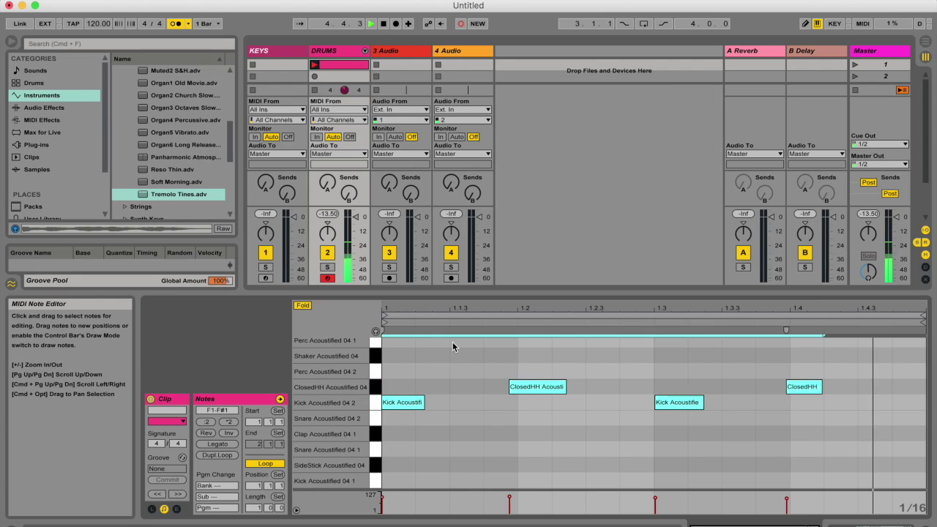
key(g)
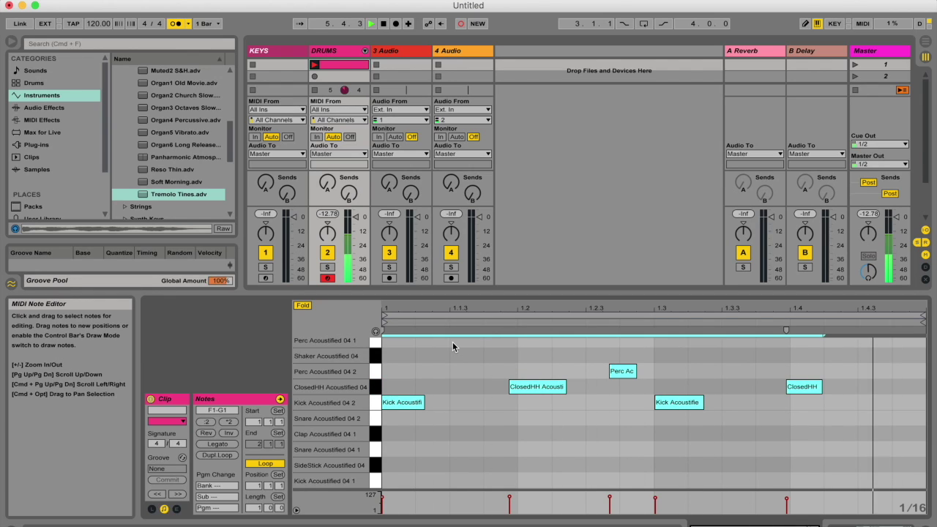
key(g)
key(d)
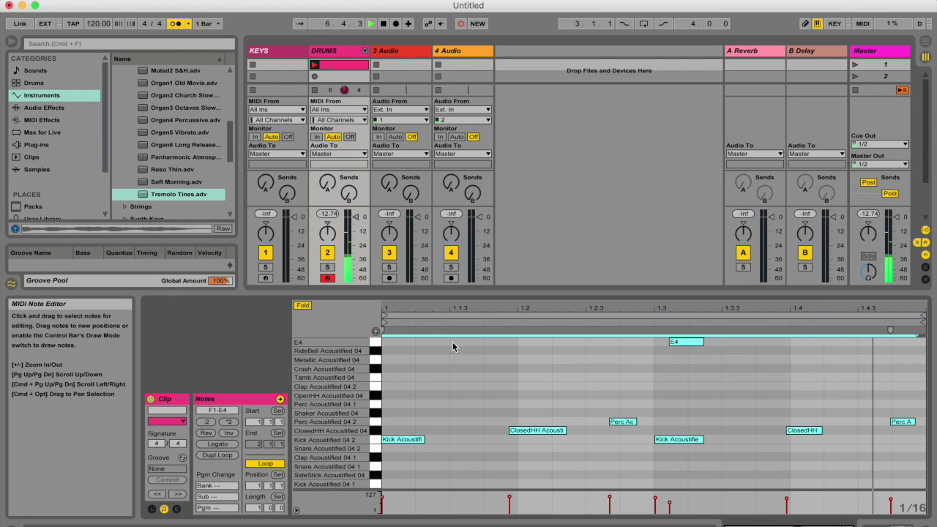
key(f)
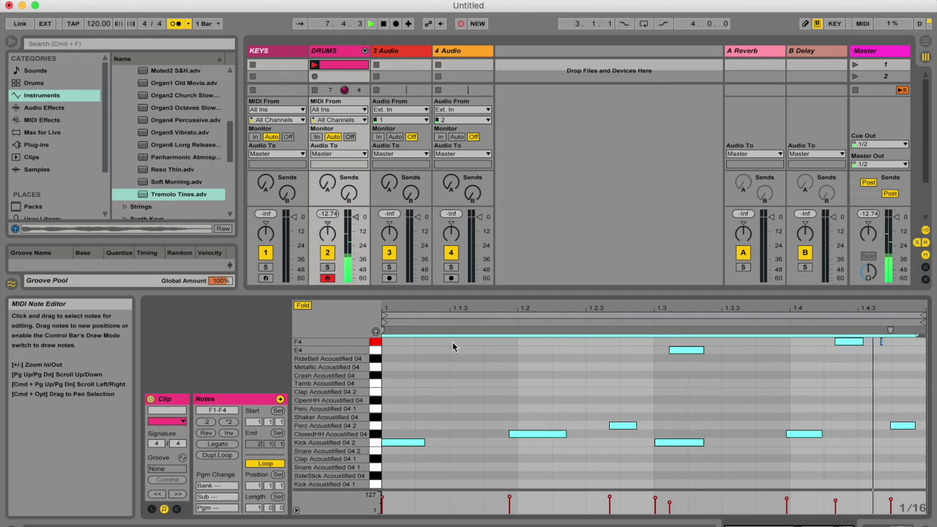
key(f)
key(w)
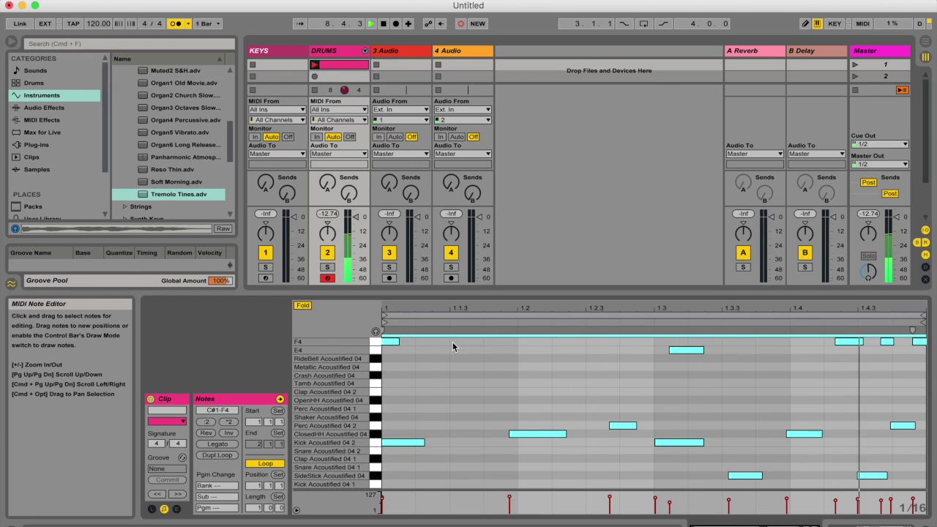
key(h)
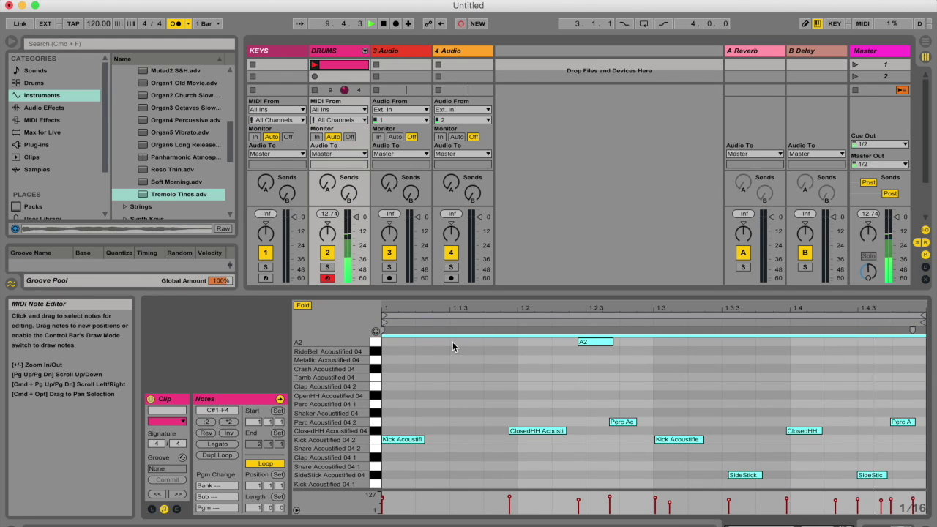
double_click(286, 65)
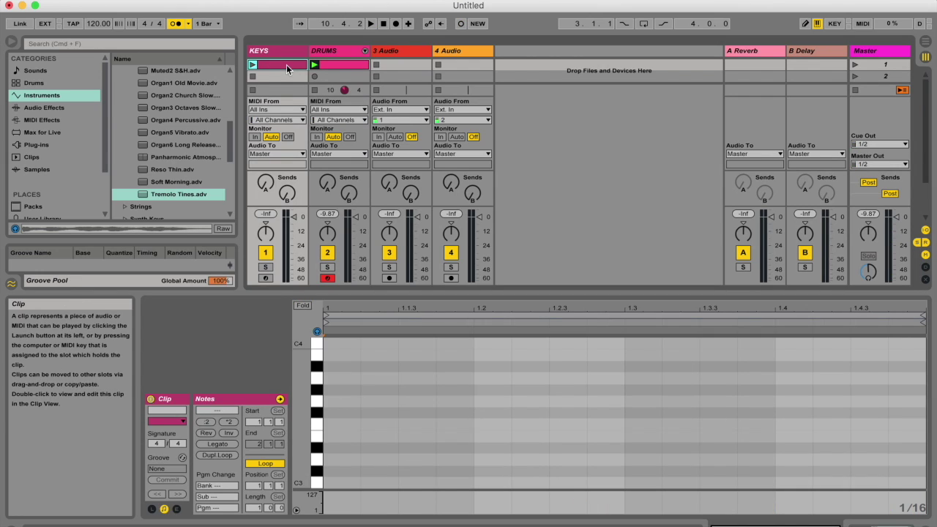
Keep the metronome on, arm KEYS, and start recording with a one-bar count-in.
click(181, 24)
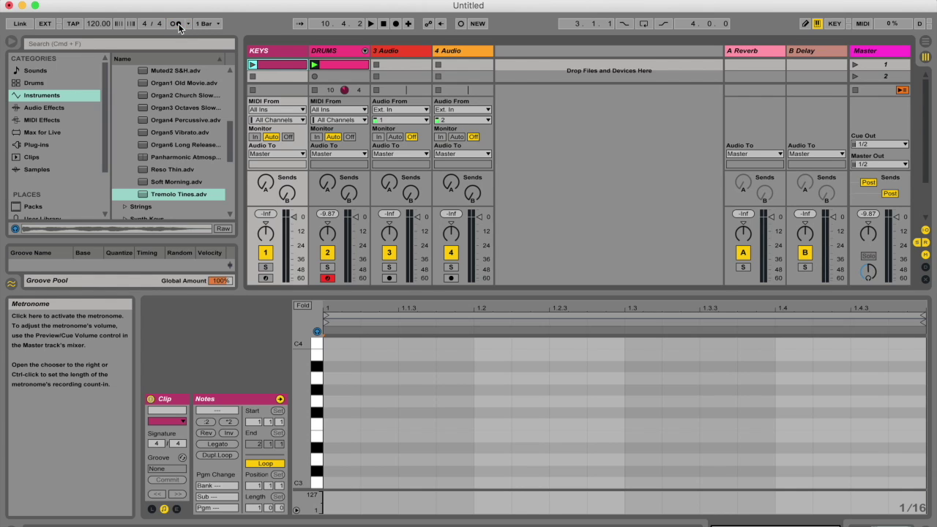
click(182, 24)
click(266, 279)
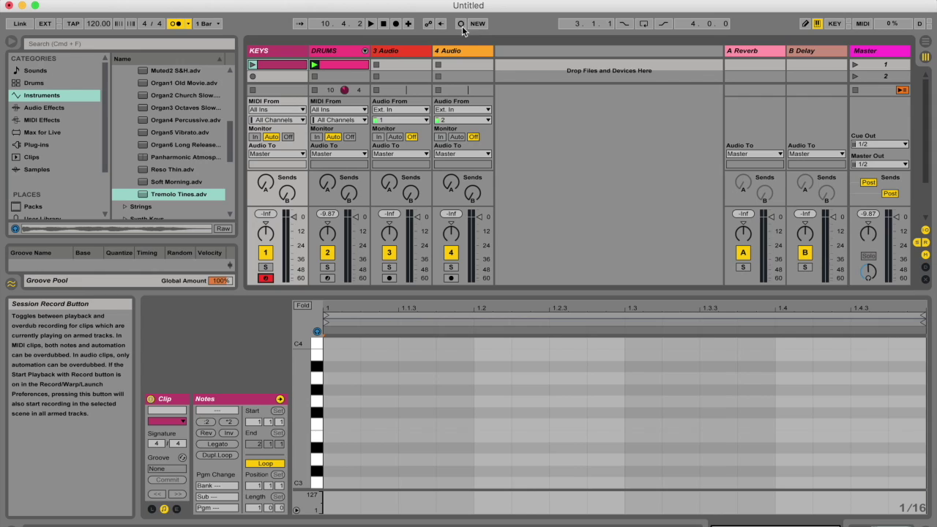
click(396, 24)
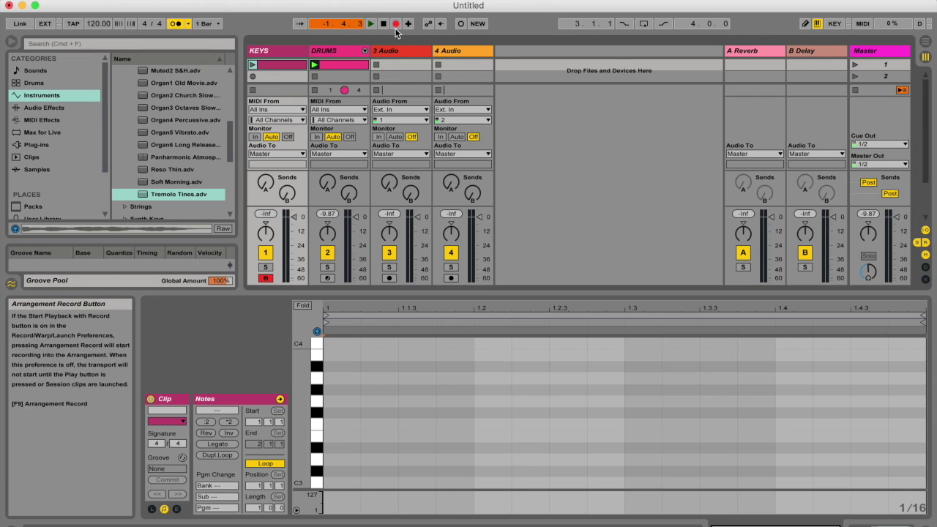
Turn the metronome off and move to the empty second KEYS slot.
click(186, 27)
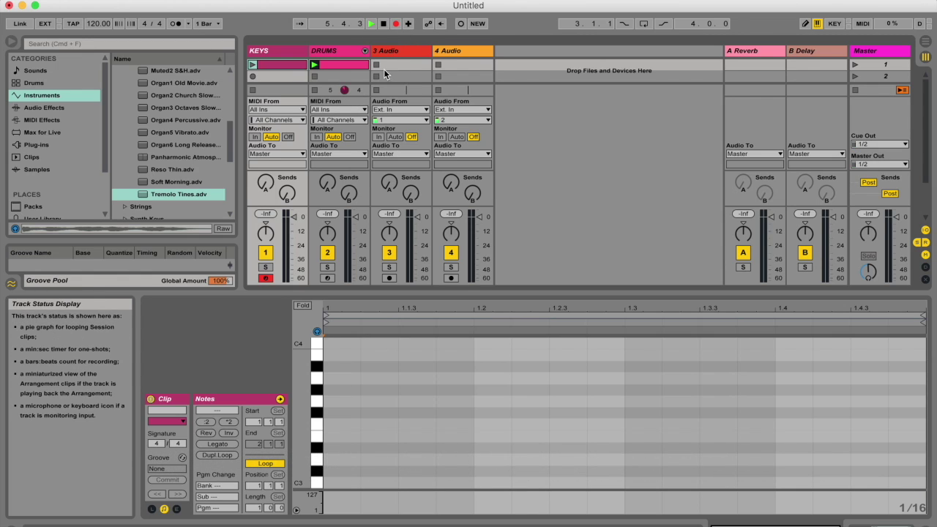
key(Down)
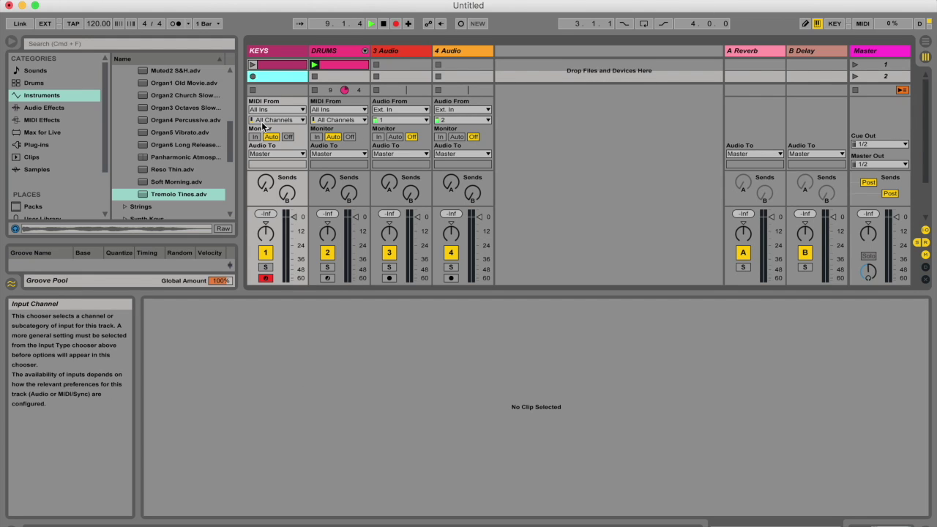
key(Tab)
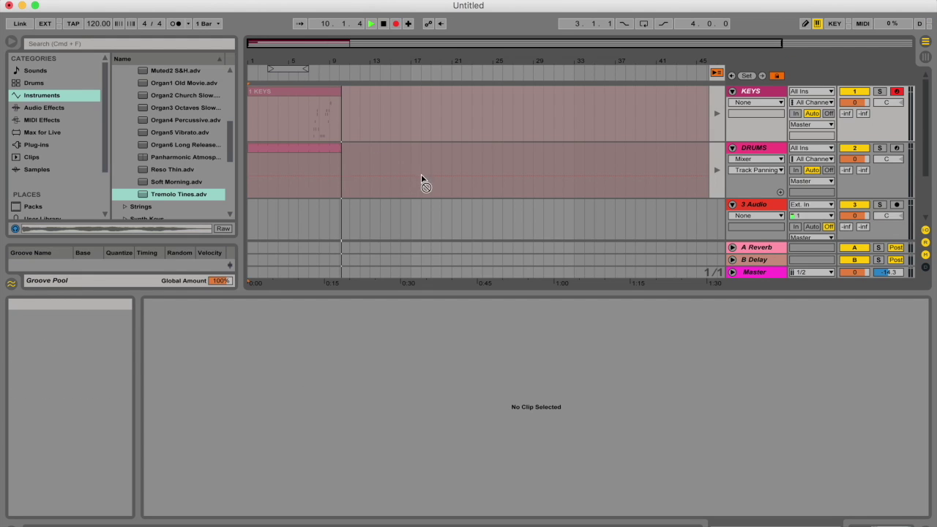
key(Tab)
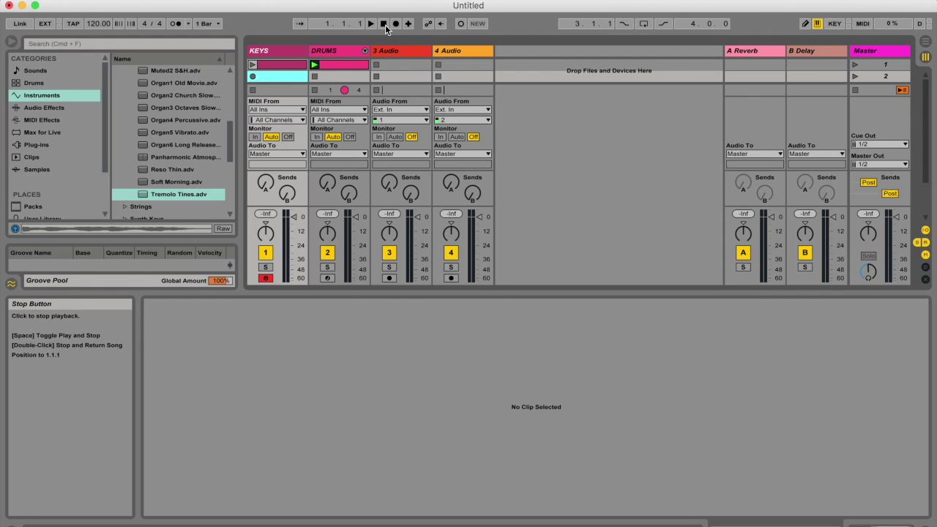
Select bars 1–12 across all tracks in the Arrangement, then return to Session View.
key(Tab)
click(345, 95)
key(super+a)
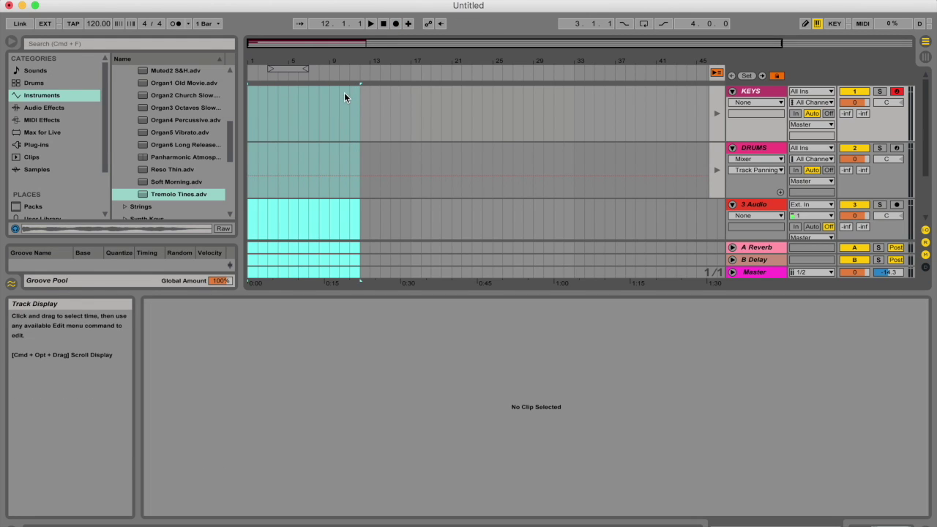
key(Tab)
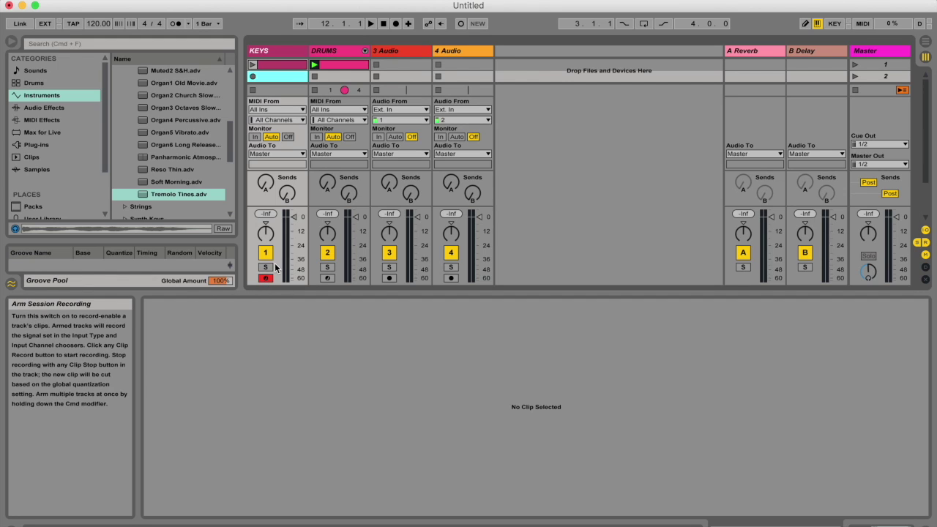
Overdub a one-bar keys phrase from roughly A2 to F3 into the KEYS clip, then stop.
click(290, 67)
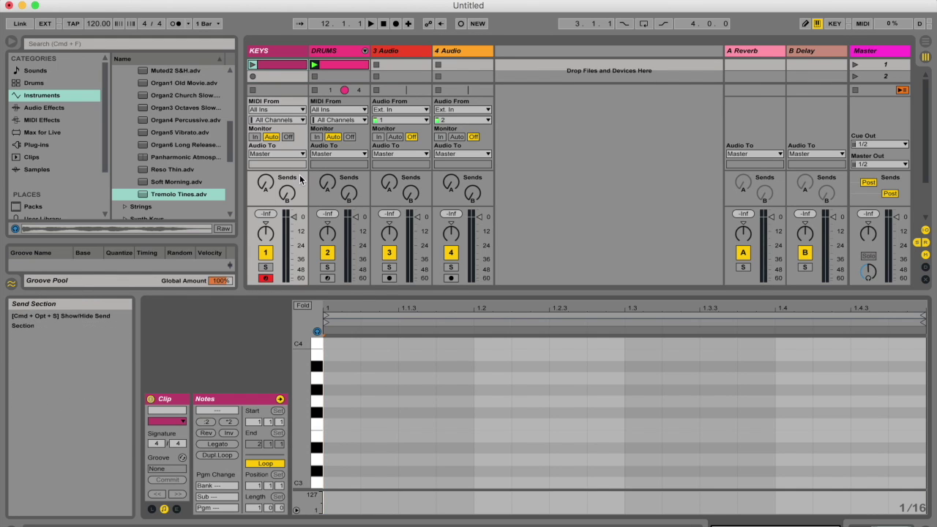
key(a)
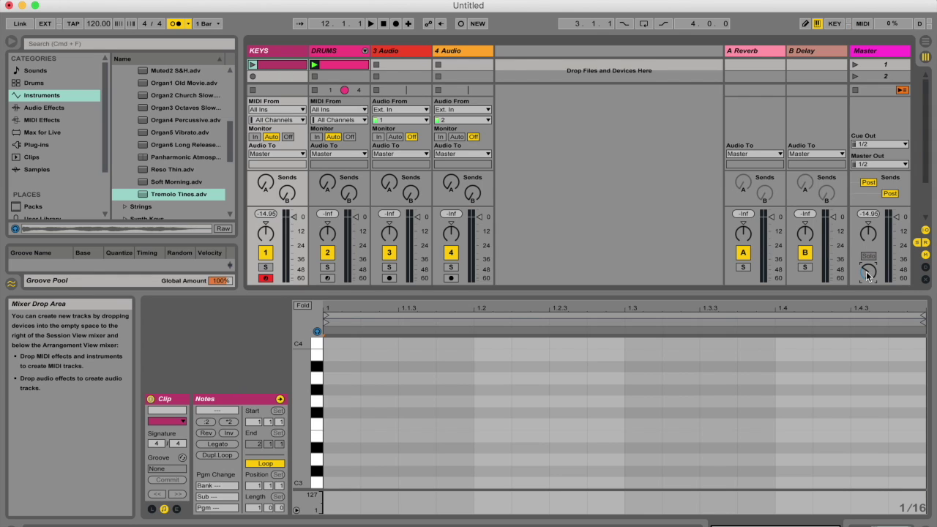
click(460, 24)
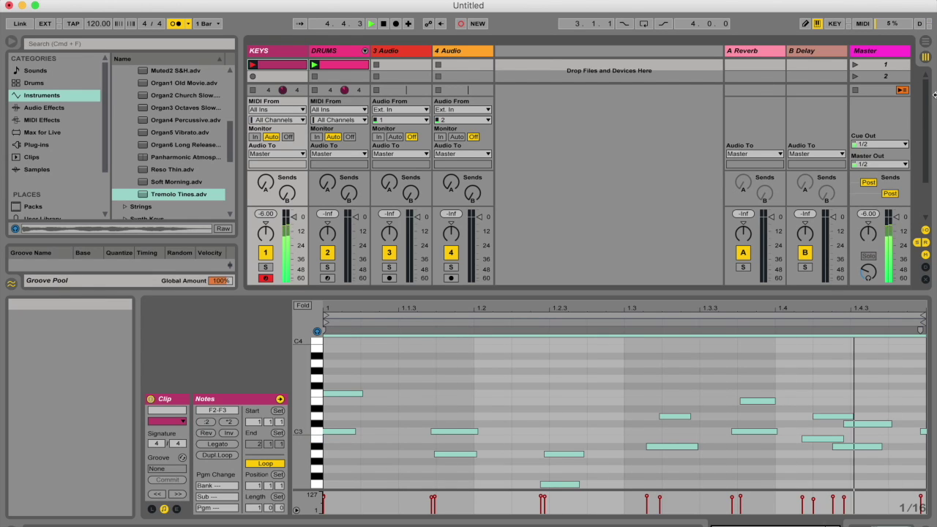
key(space)
click(674, 401)
Raise the C#3 note one semitone to D3 in the KEYS clip.
click(757, 385)
click(824, 395)
click(855, 409)
key(Up)
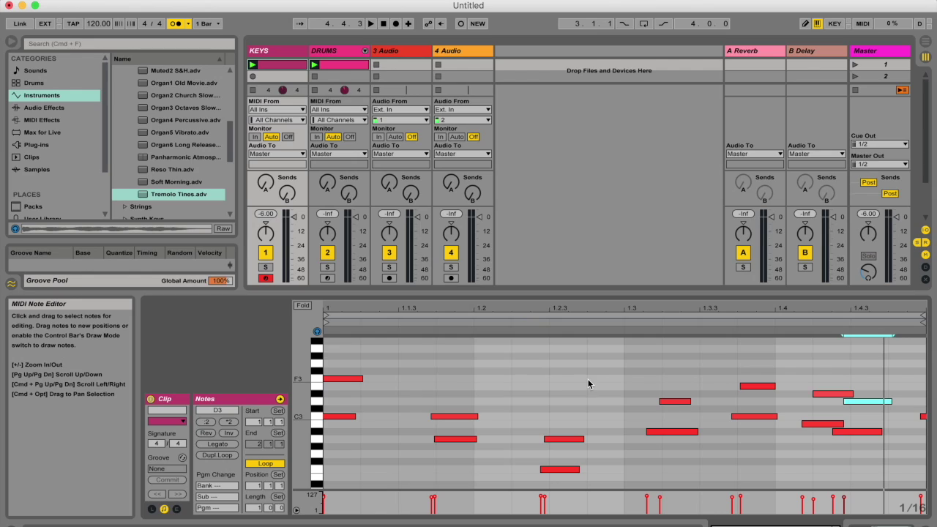
click(655, 438)
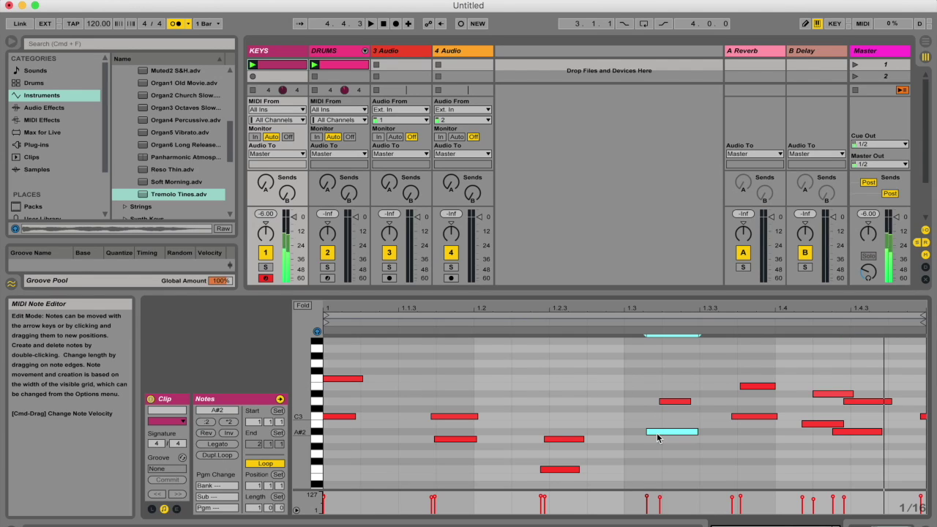
Quantize all KEYS notes with Cmd+U, then undo to restore the original timing.
key(super+a)
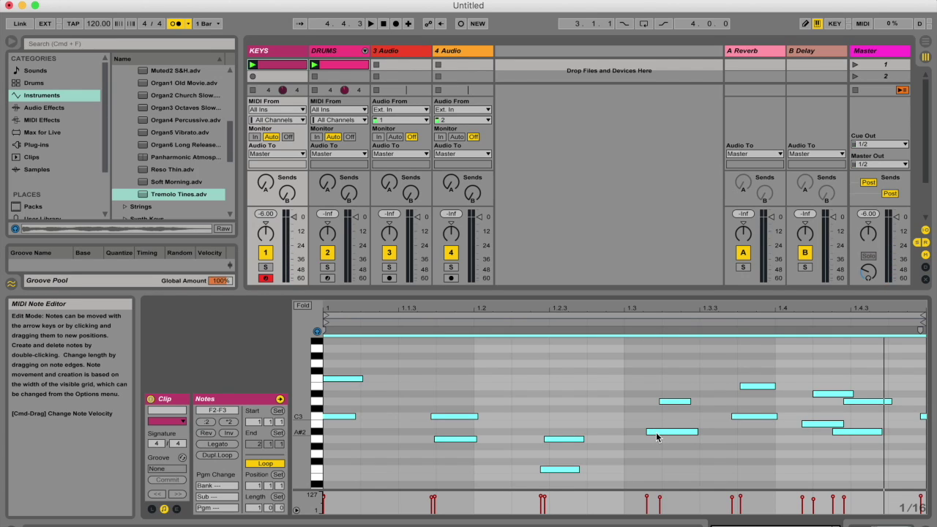
key(super+u)
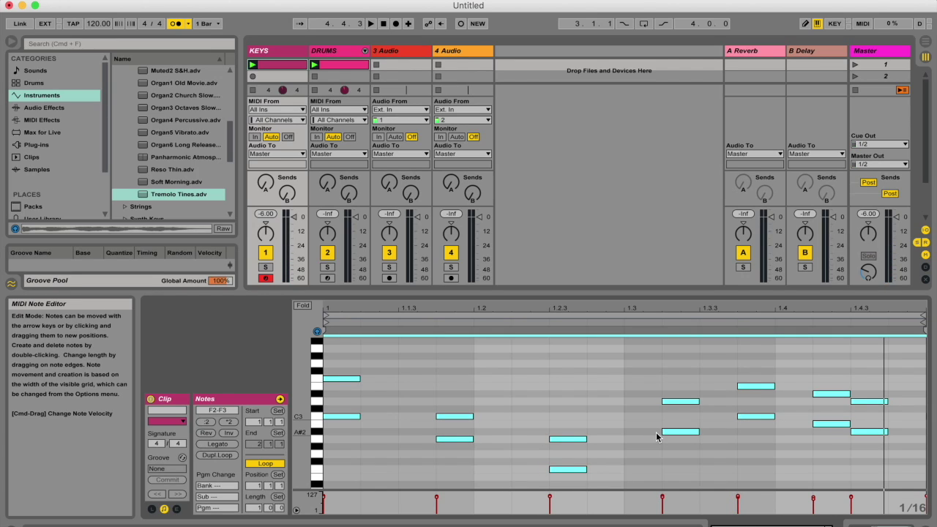
key(super+z)
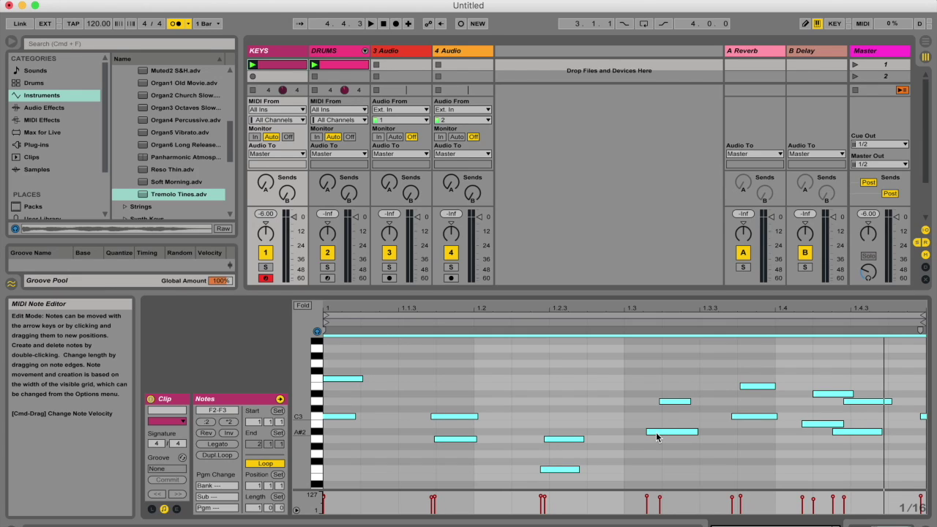
Select every note in the KEYS clip and delete them all.
click(511, 409)
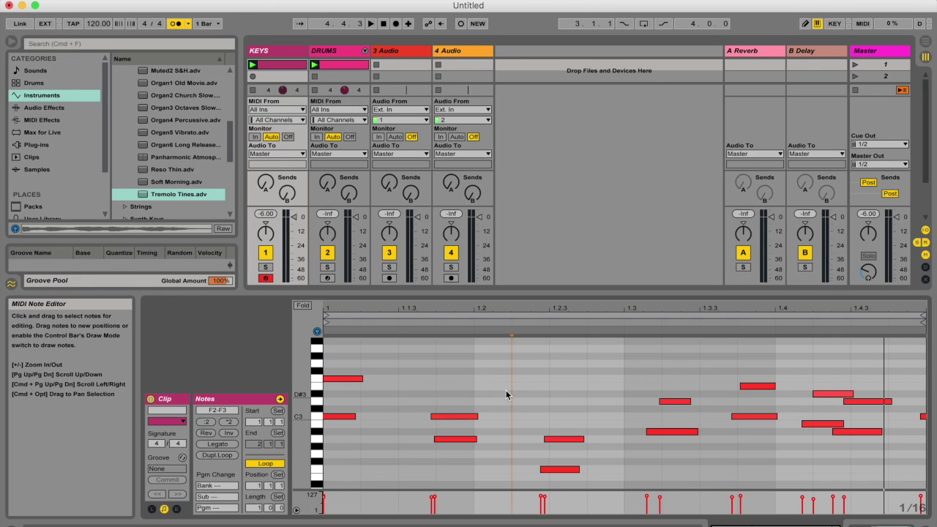
click(462, 417)
key(super+a)
key(BackSpace)
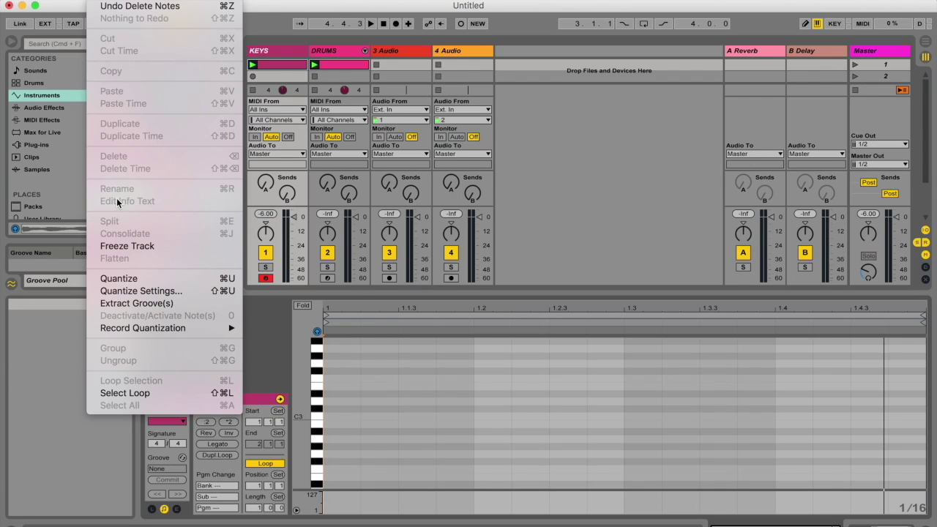
Set Edit > Record Quantization to Sixteenth-Note Quantization.
mouse_move(129, 329)
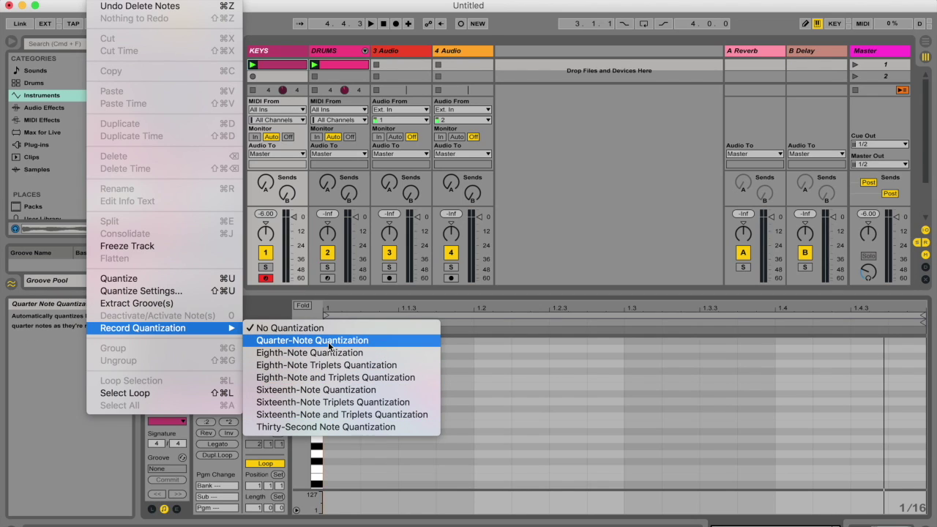
click(326, 390)
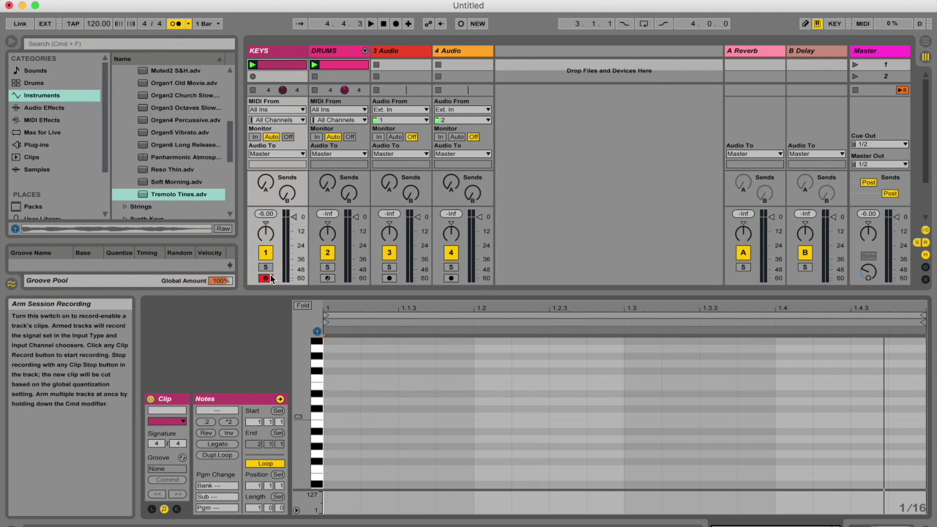
Overdub the keys phrase again with sixteenth-note snapping, then check the D3 note near 1.3.
click(462, 24)
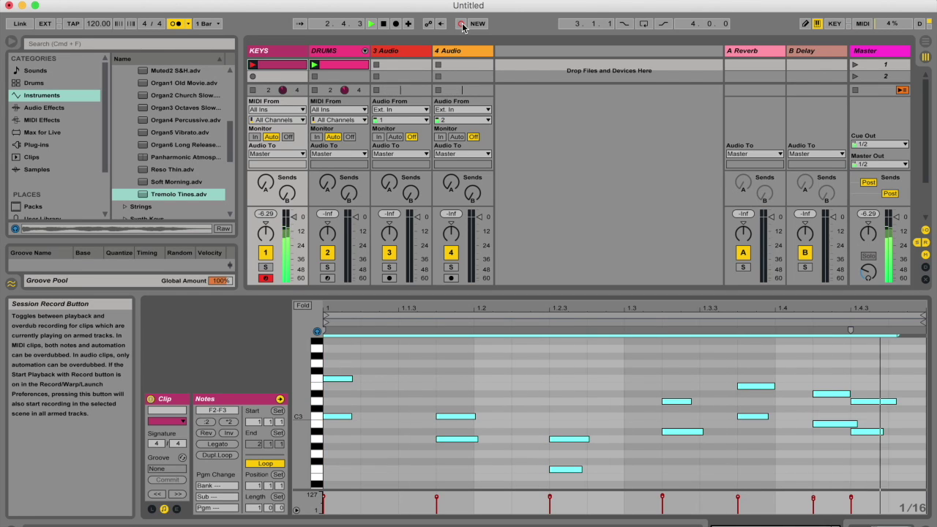
click(462, 24)
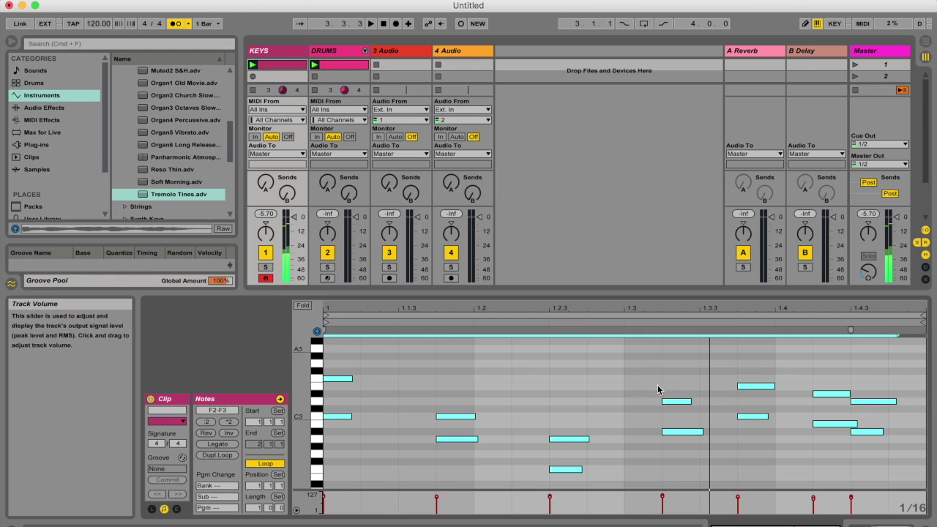
click(687, 402)
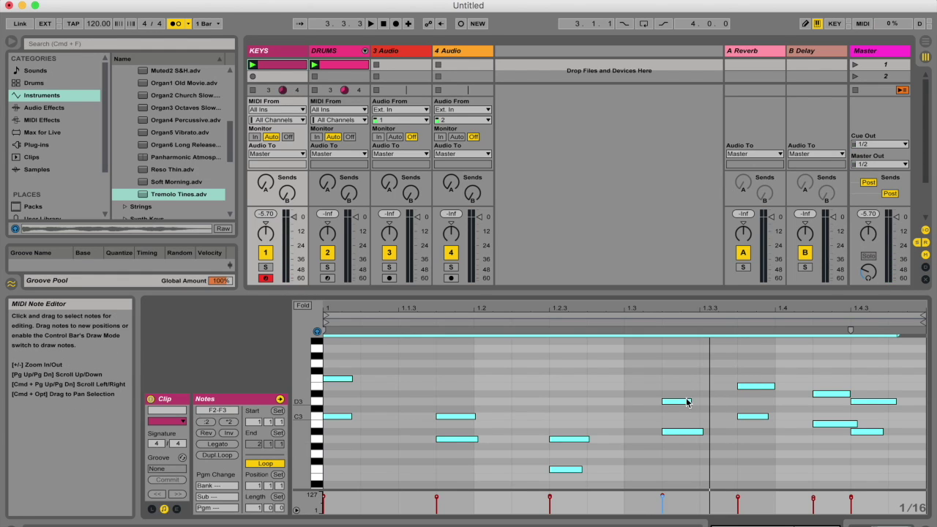
click(689, 390)
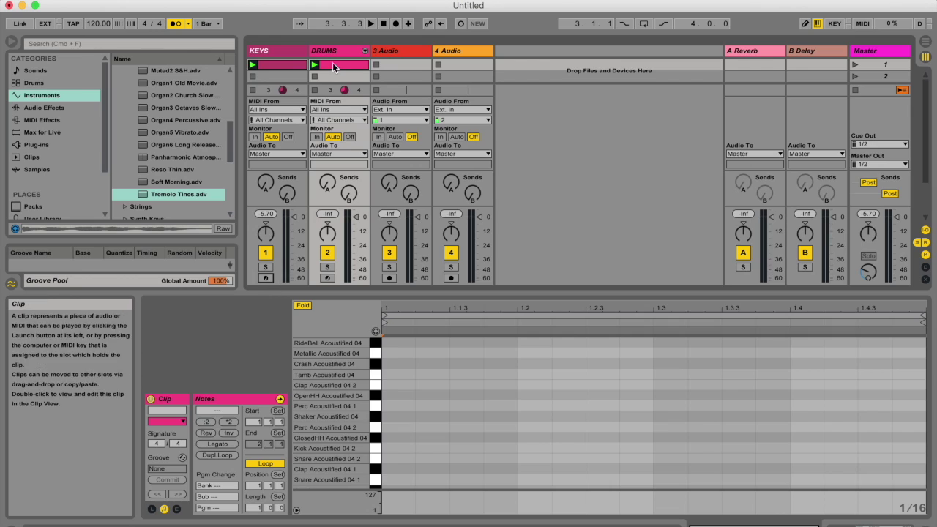
Select and arm the DRUMS track, confirming Record Quantization remains at sixteenth notes.
click(333, 50)
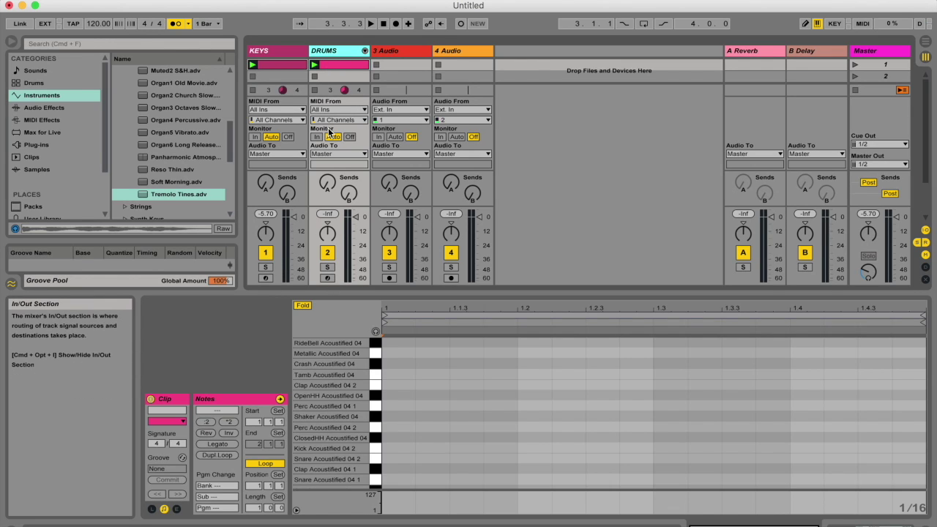
click(328, 278)
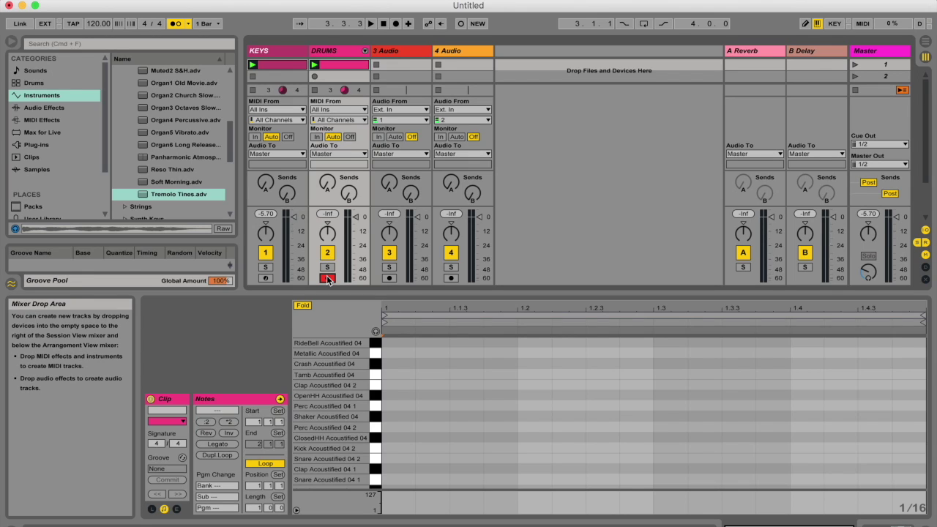
click(82, 0)
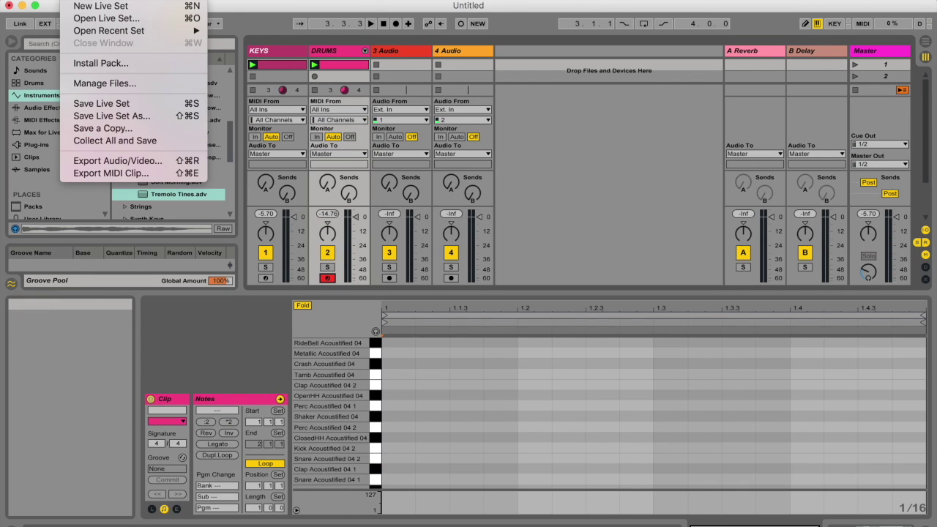
mouse_move(104, 0)
mouse_move(123, 331)
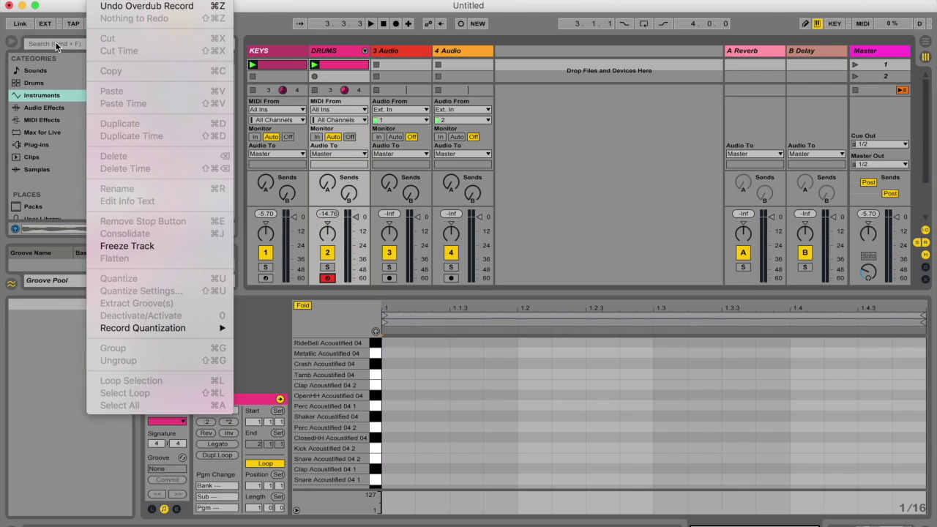
key(Escape)
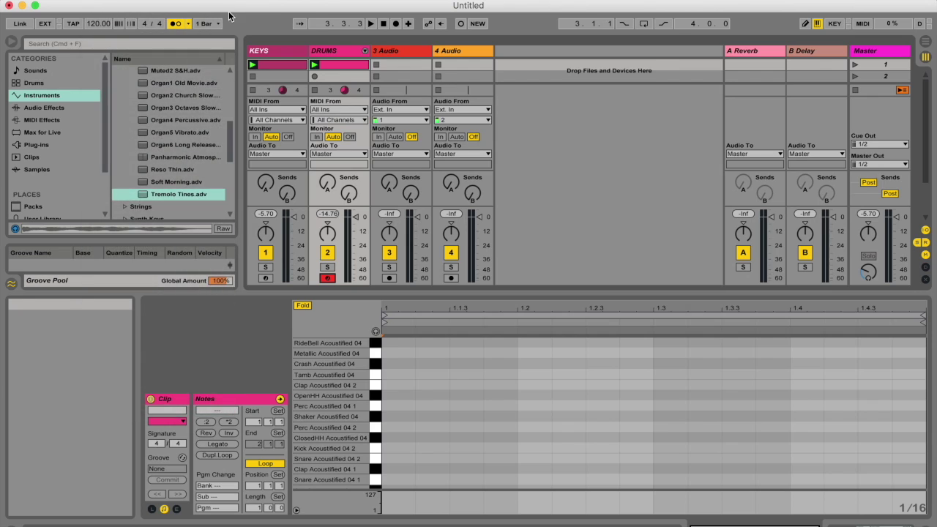
Overdub snare and clap hits into the drum clip, undo the stray 1.2.3 snare, then stop overdub.
click(460, 23)
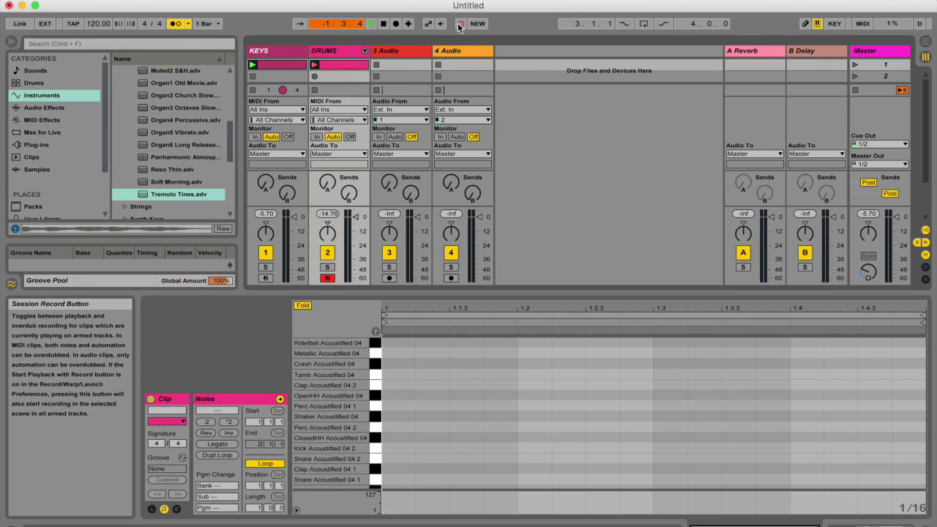
key(s)
key(s)
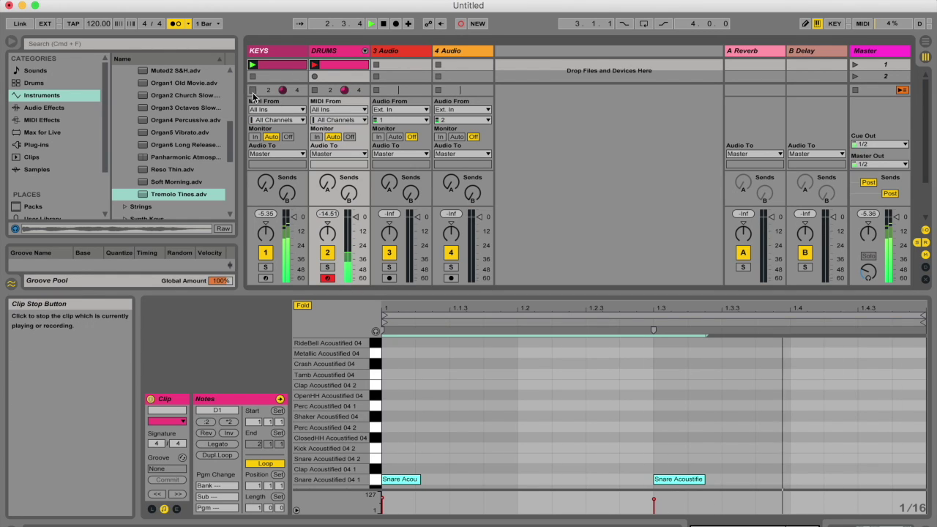
key(e)
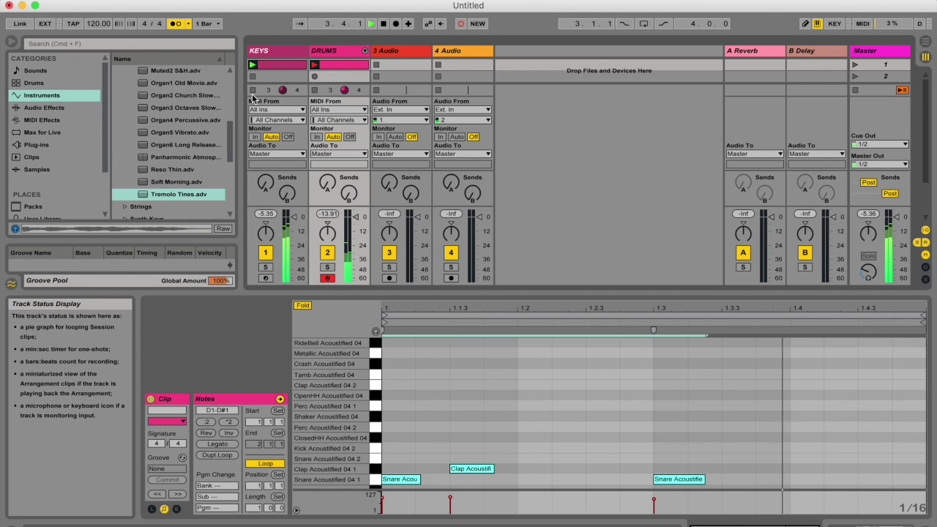
key(e)
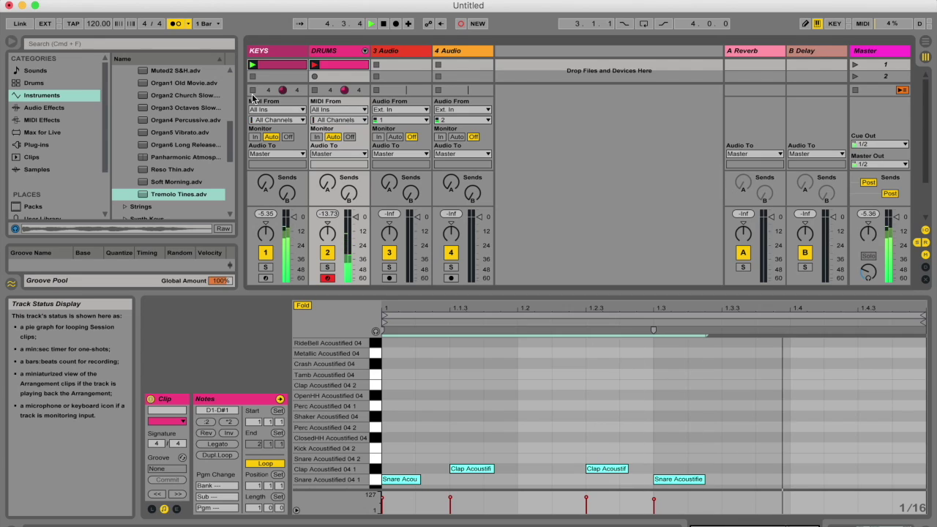
key(e)
key(d)
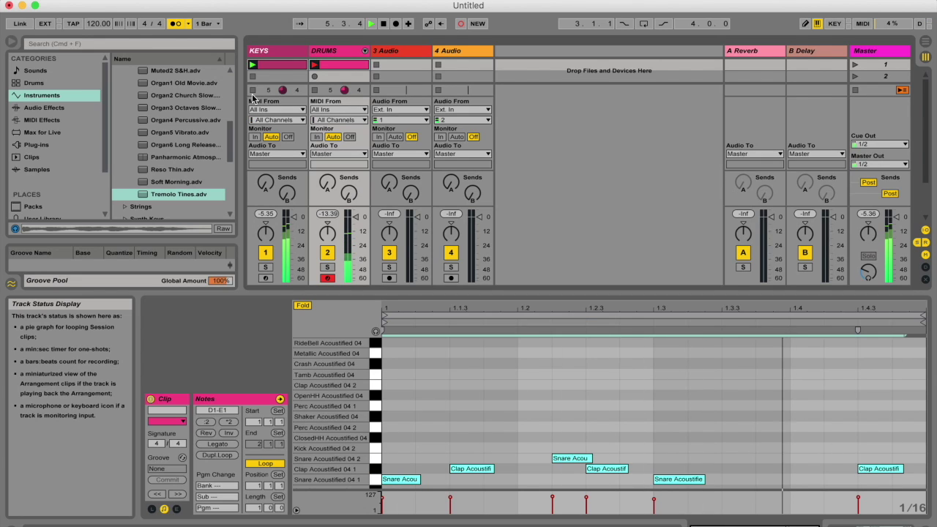
key(super+z)
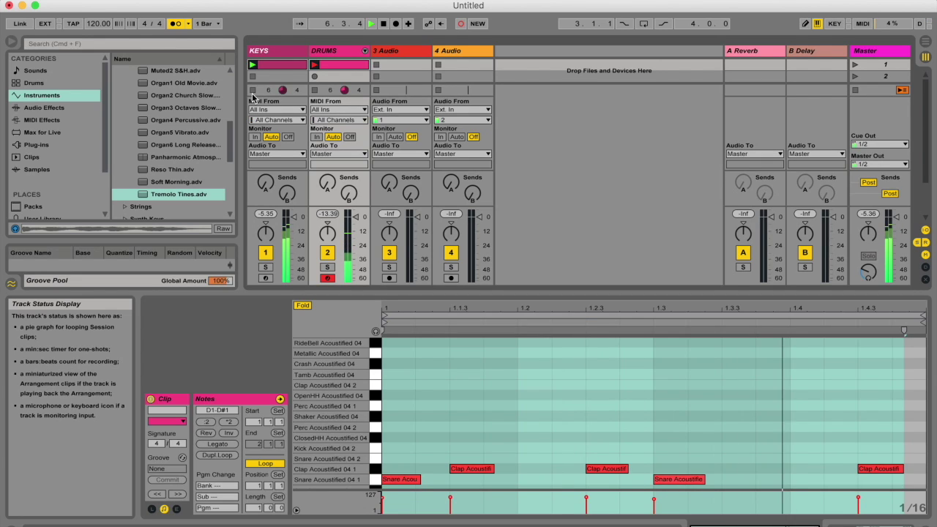
key(shift+F9)
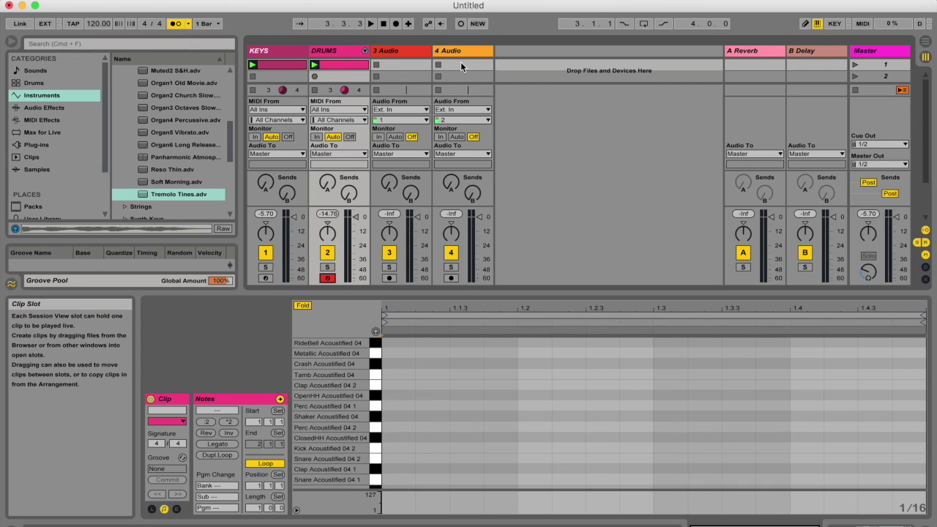
Overdub Perc hits on every off-beat into the looping DRUMS clip.
click(461, 25)
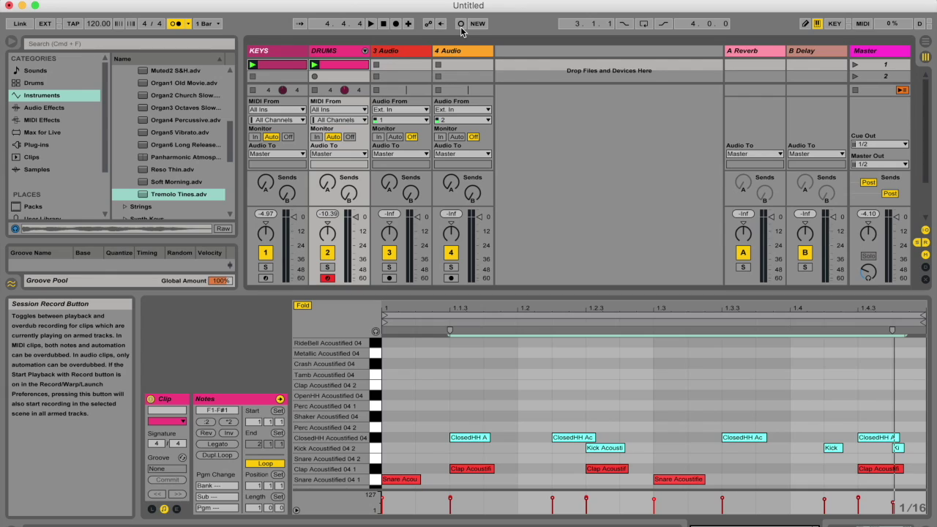
click(460, 27)
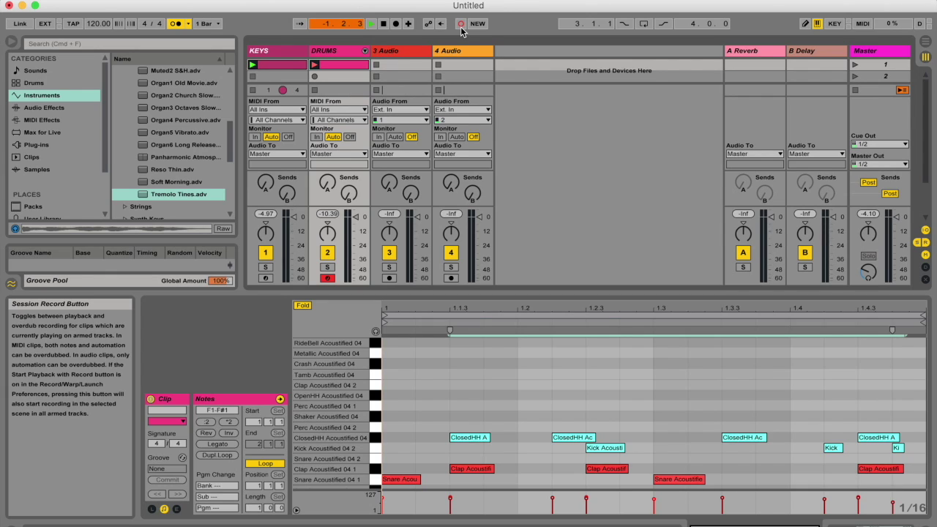
click(461, 24)
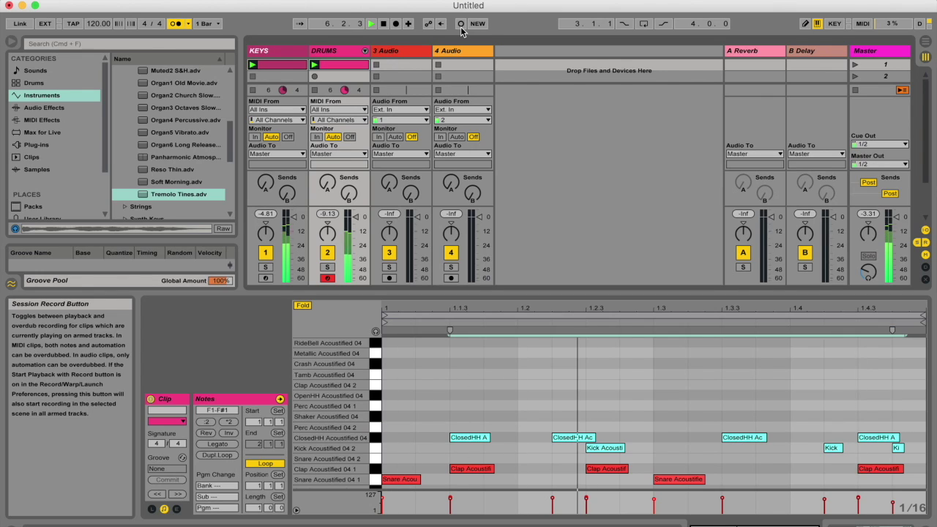
click(460, 24)
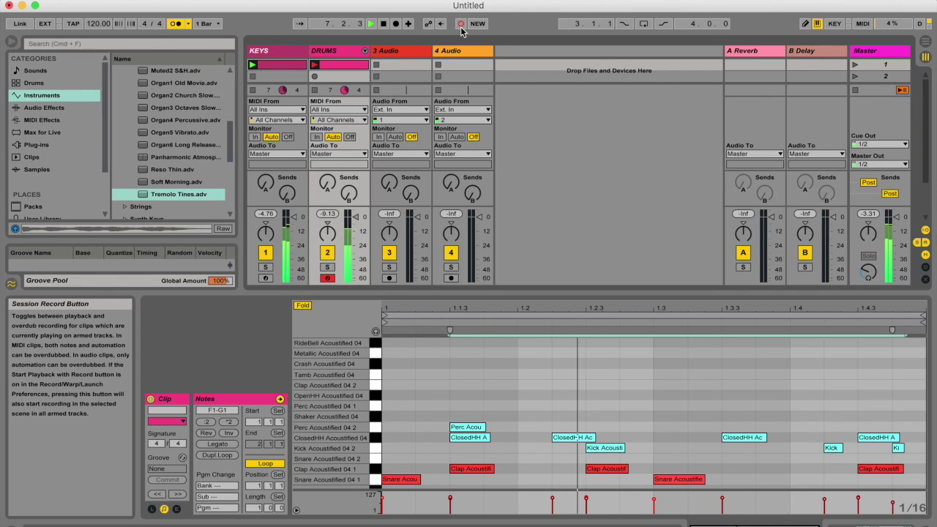
click(460, 25)
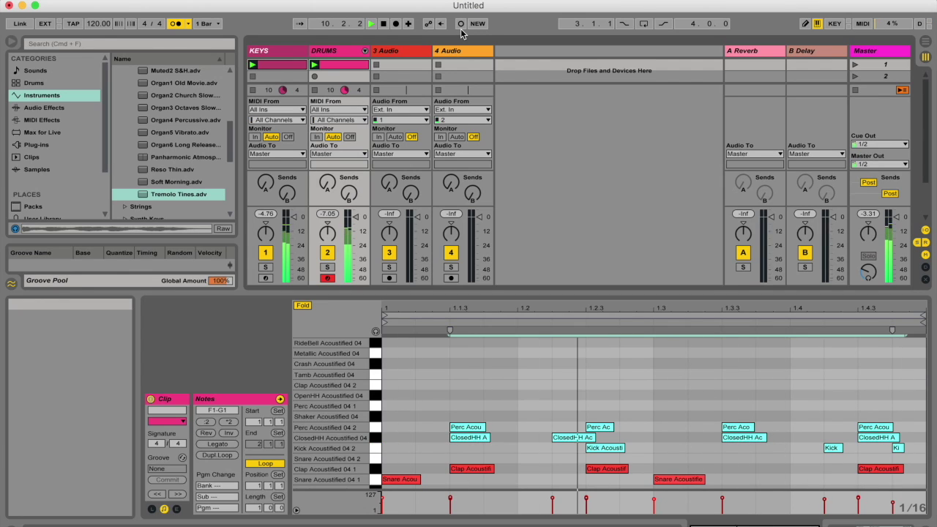
Overdub an extra kick hit, then stop playback and recording.
click(462, 24)
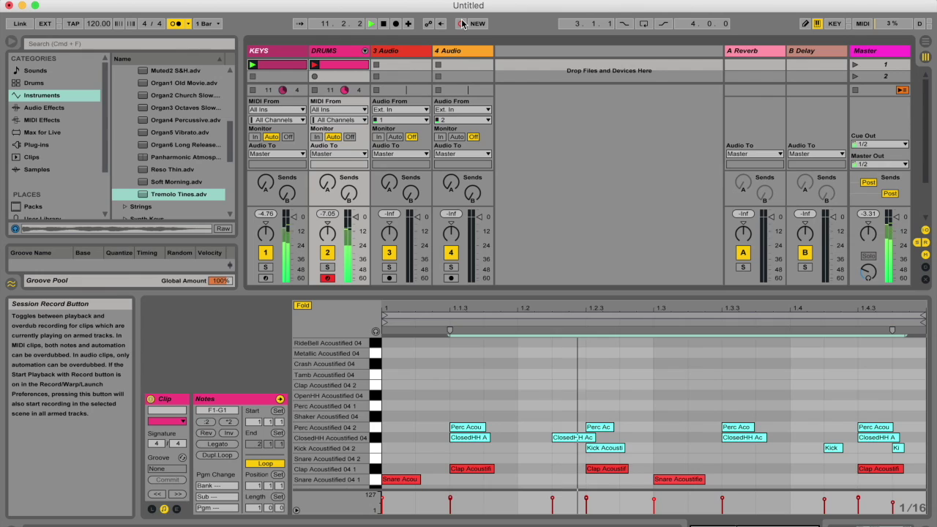
key(f)
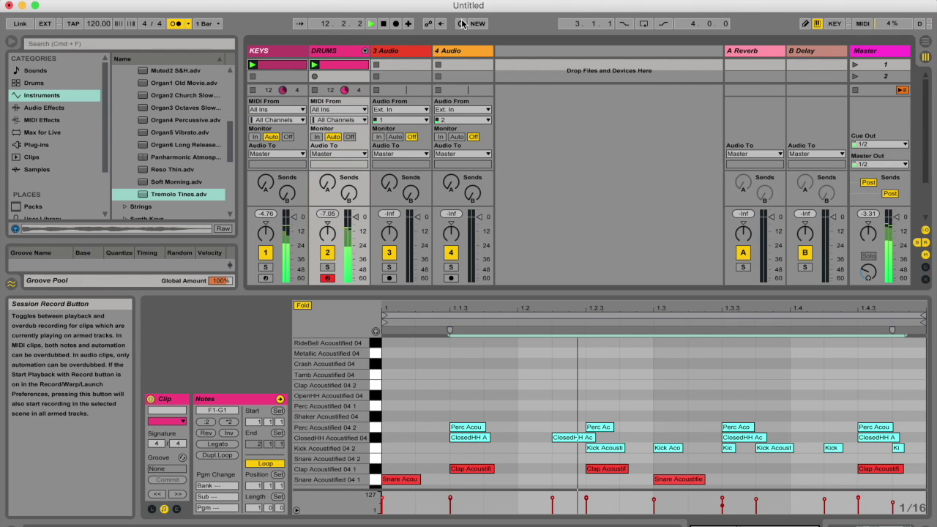
key(space)
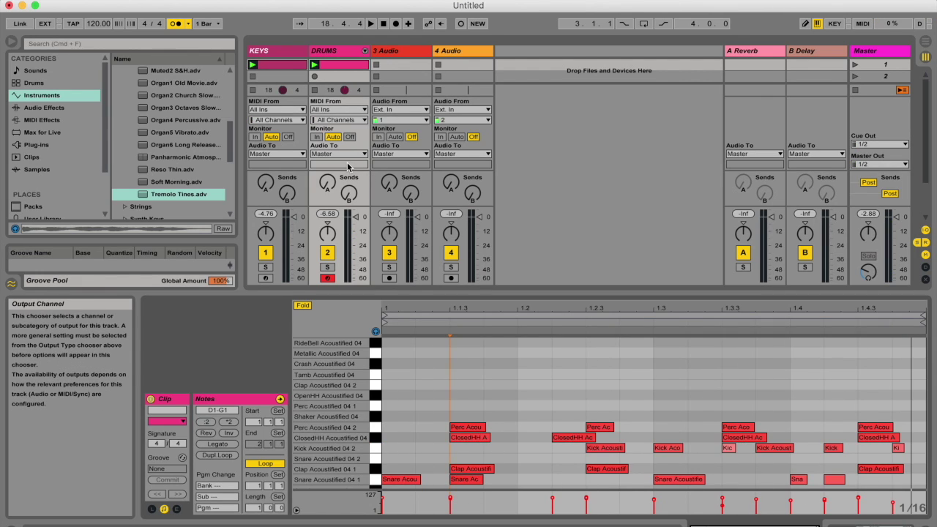
Delete the extra snare note at 1.1.3 from the DRUMS clip.
scroll(348, 167, down, 2)
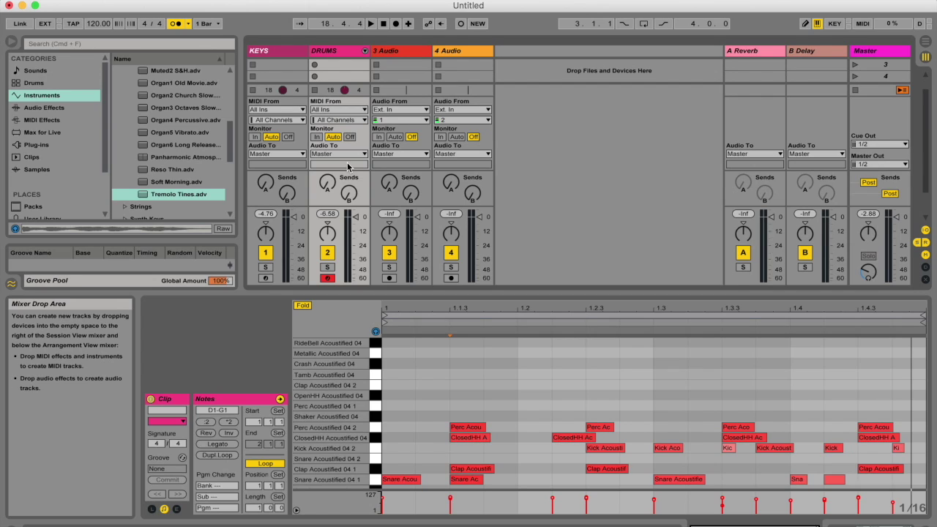
scroll(628, 351, down, 2)
click(468, 462)
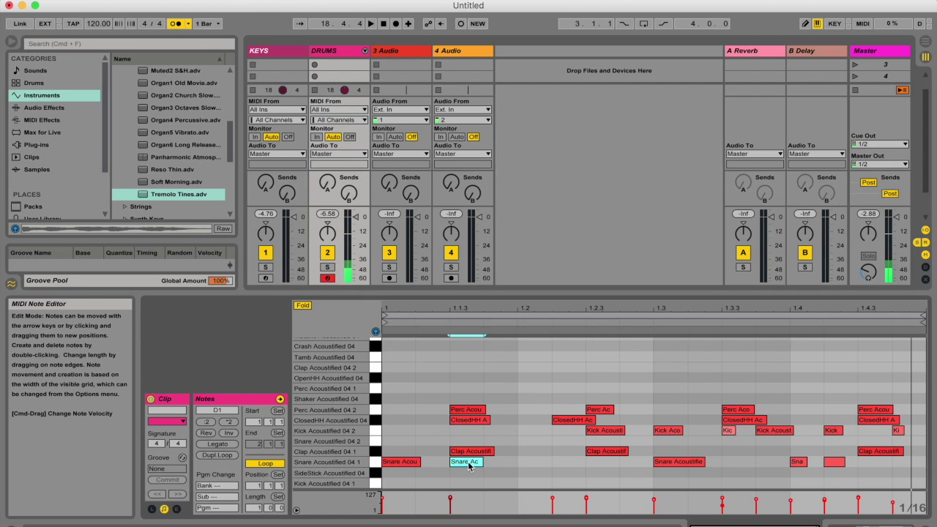
double_click(469, 462)
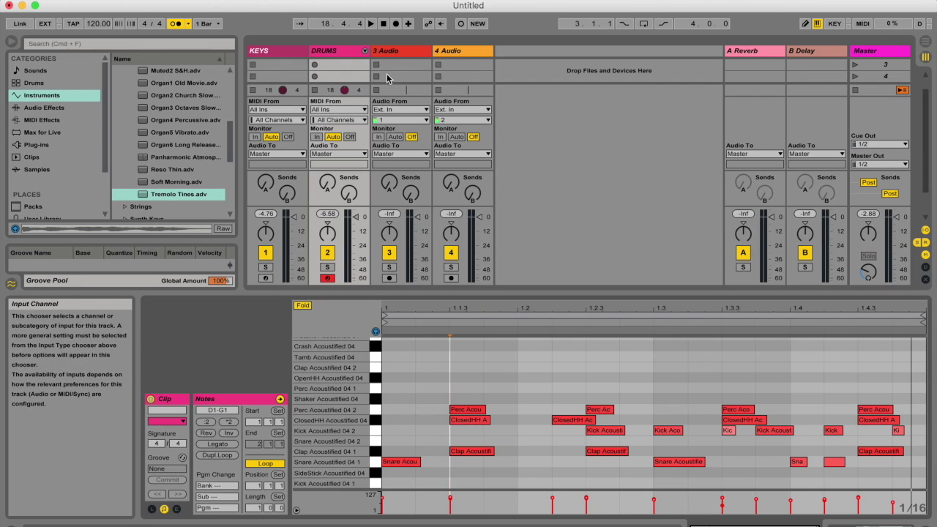
Alt-drag a copy of the DRUMS clip into the empty slot below.
scroll(390, 79, up, 2)
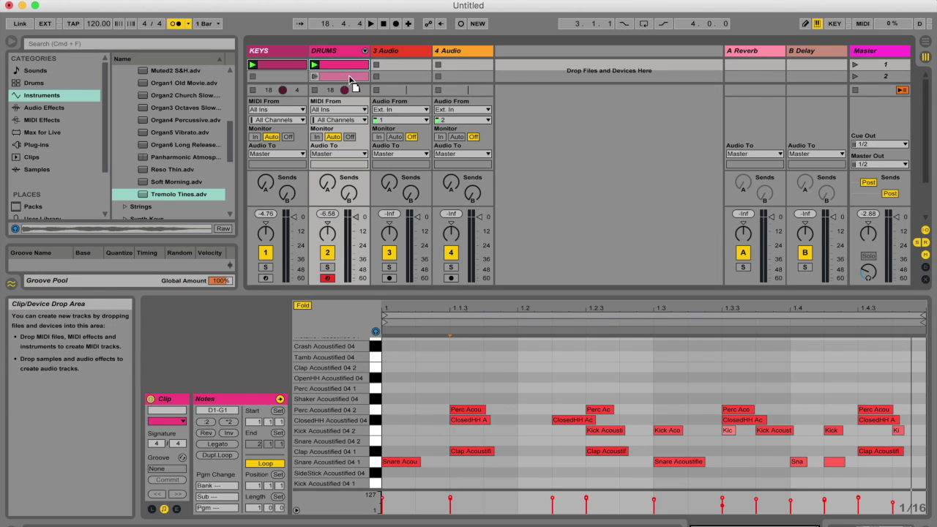
mouse_move(352, 82)
mouse_down()
mouse_move(351, 68)
mouse_move(350, 80)
mouse_up()
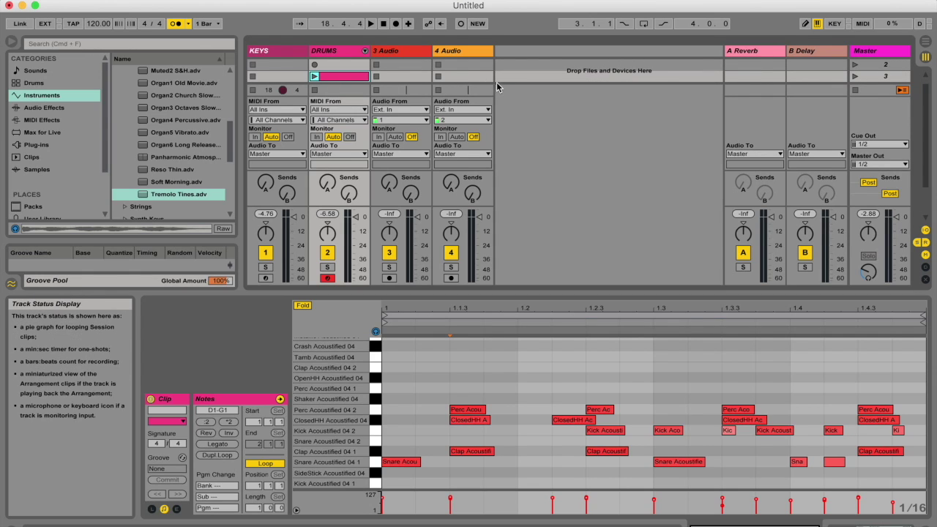
click(490, 66)
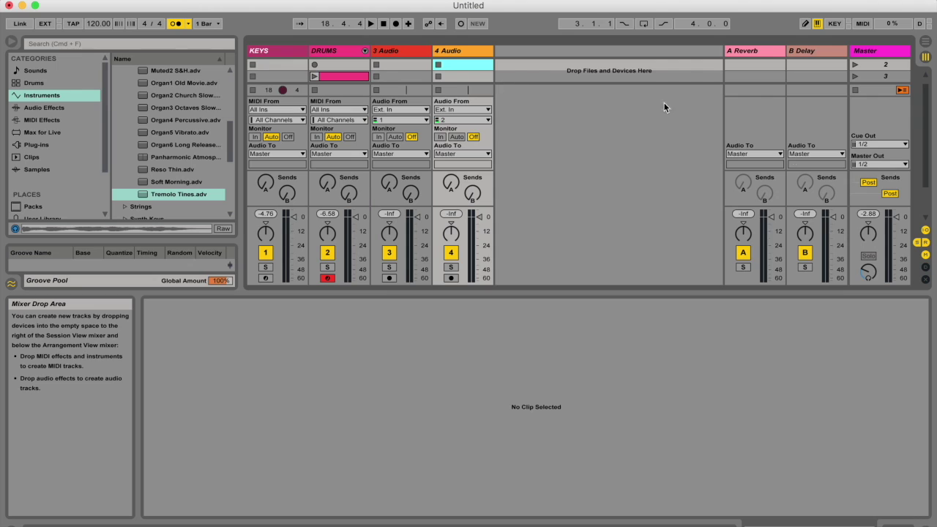
Move the copied DRUMS clip into scene 2 and delete its Perc, ClosedHH and Kick notes.
click(925, 231)
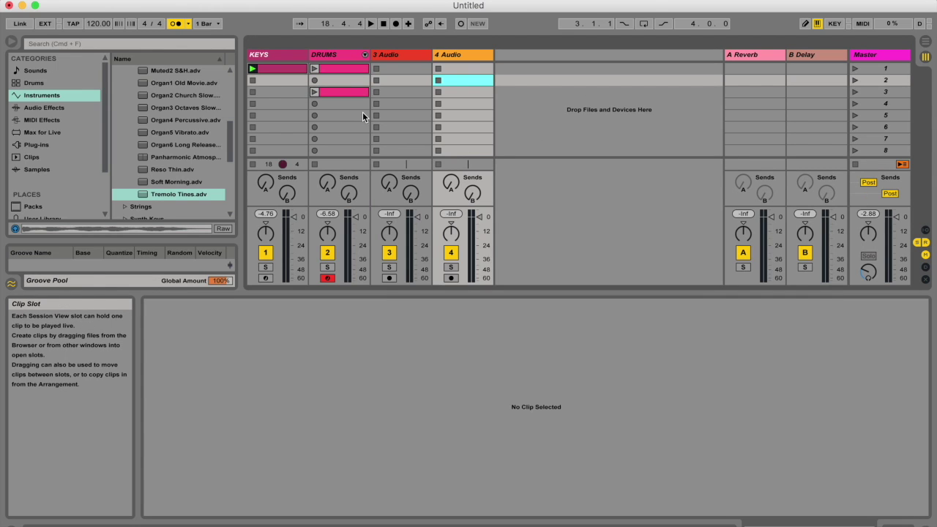
click(344, 77)
click(344, 67)
drag(345, 91, 345, 80)
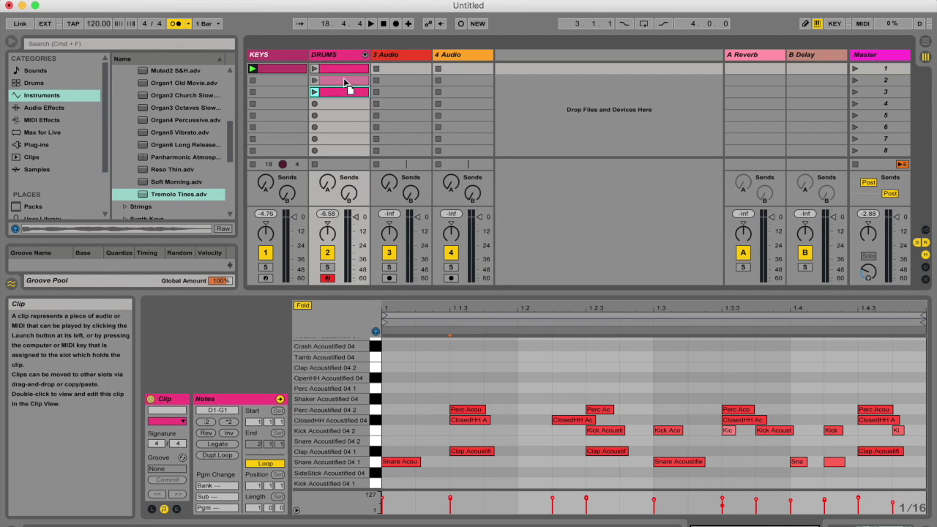
drag(439, 373, 932, 431)
key(Delete)
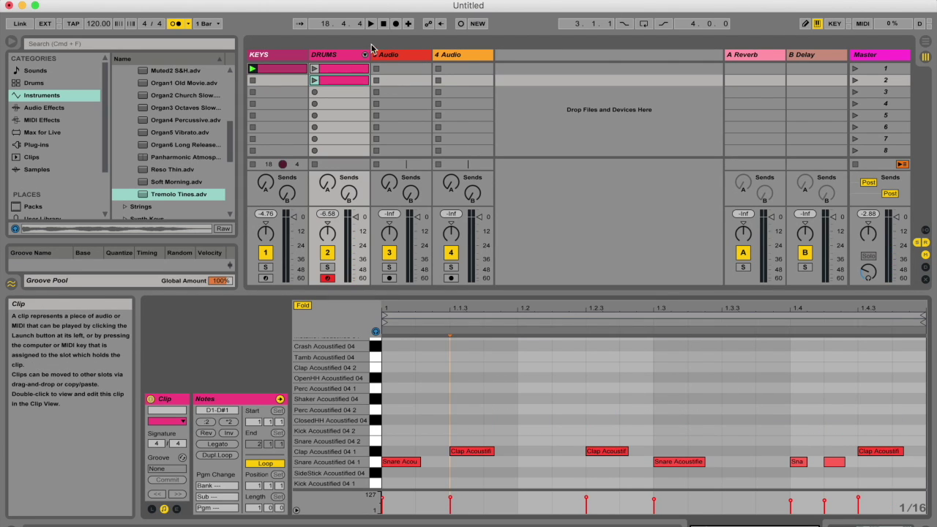
Launch the KEYS clip, then the DRUMS clips in scenes 2, 3 and finally 1.
click(253, 69)
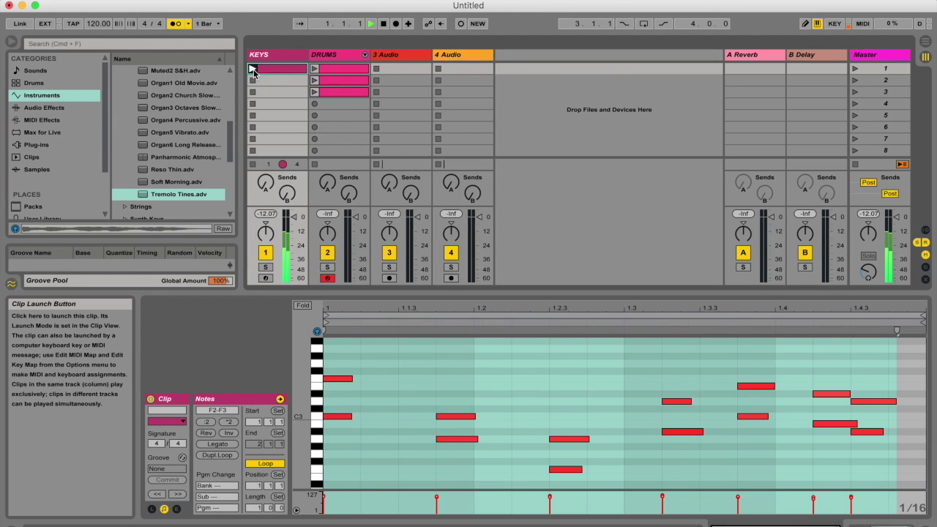
click(314, 80)
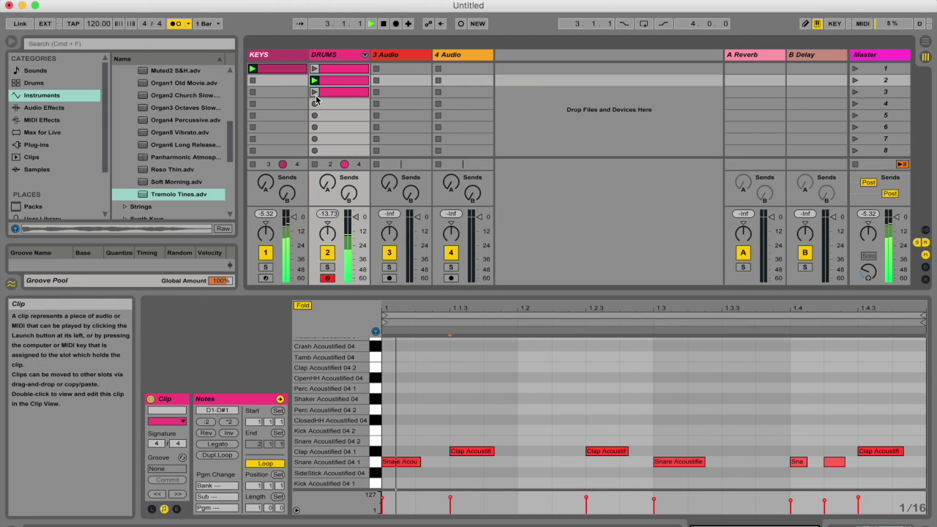
click(314, 92)
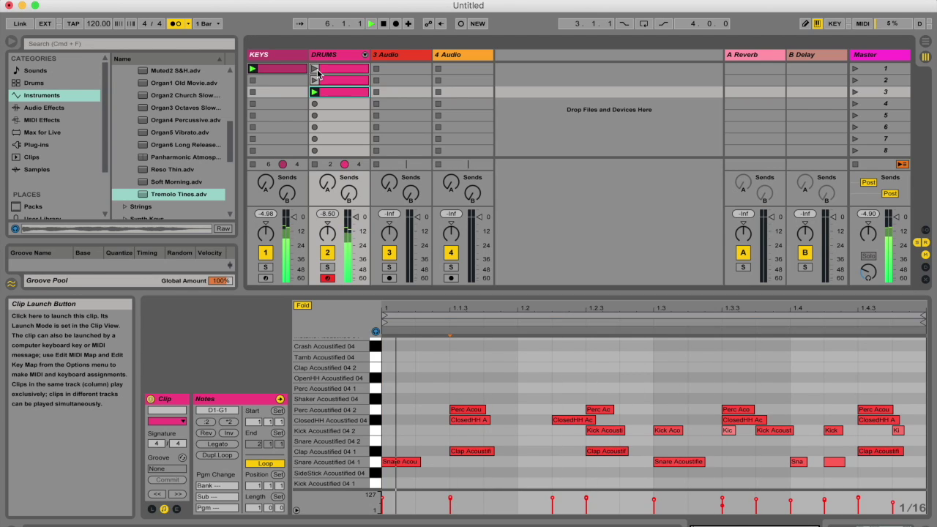
click(316, 70)
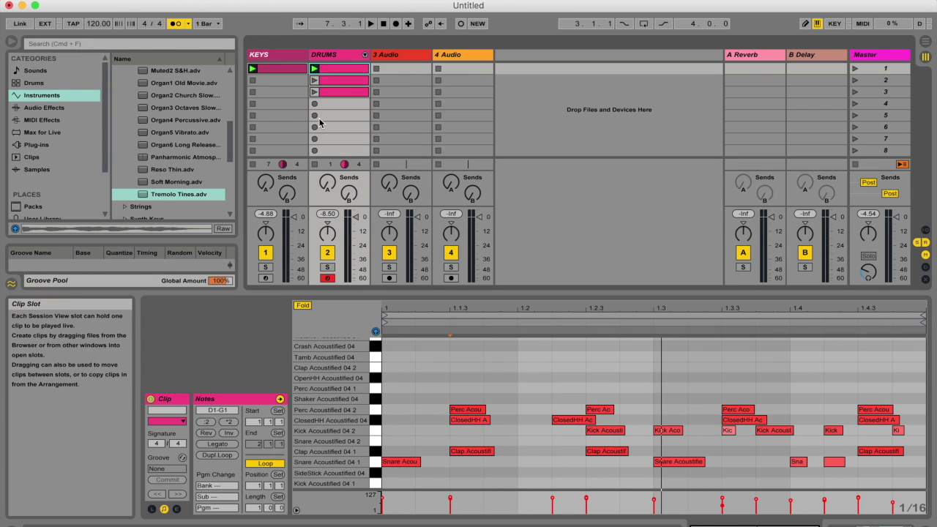